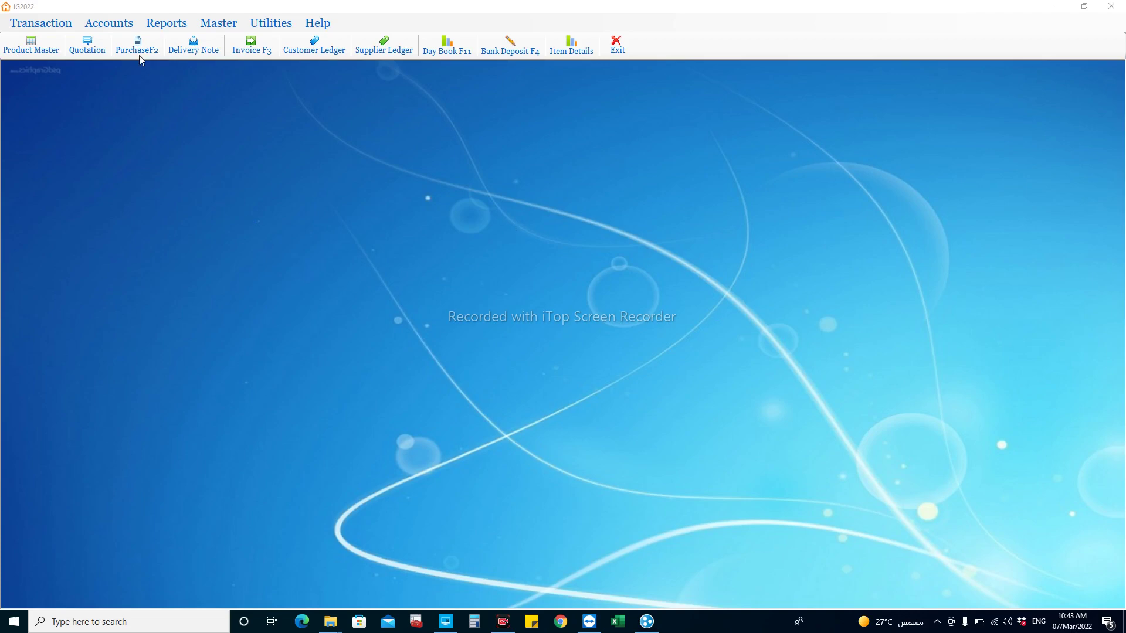
Focus IG2022 and show the Accounts menu's list of entry types.
{"action": "left_click", "coordinate": [123, 32]}
{"action": "left_click", "coordinate": [123, 30]}
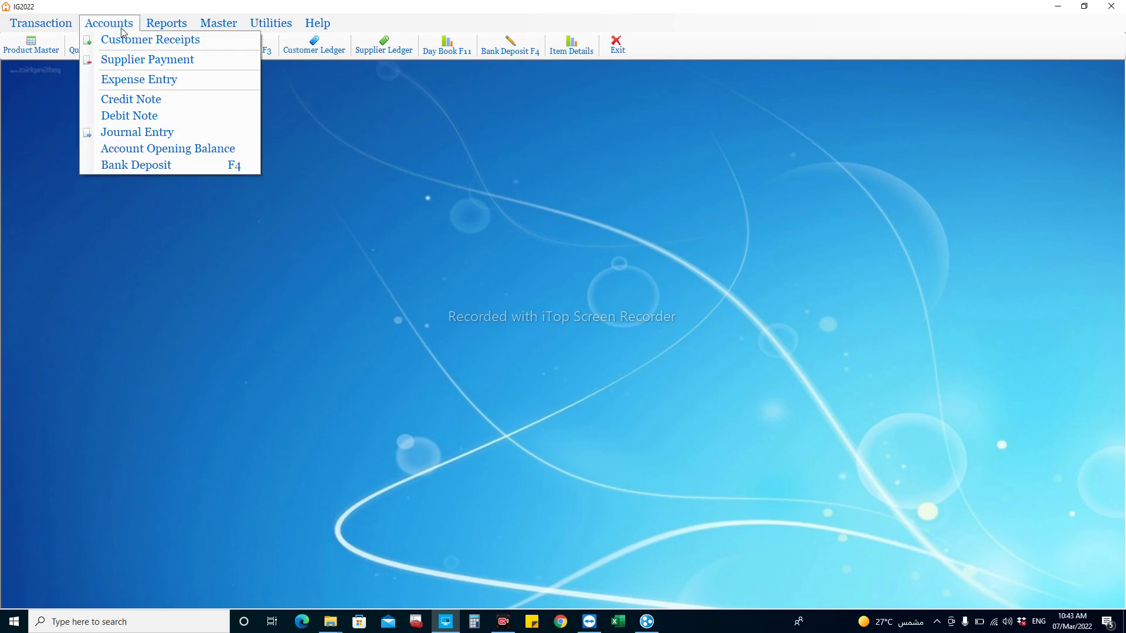
Start a new Journal Entry, numbered 1001 and dated 07/Mar/2022.
{"action": "left_click", "coordinate": [134, 134]}
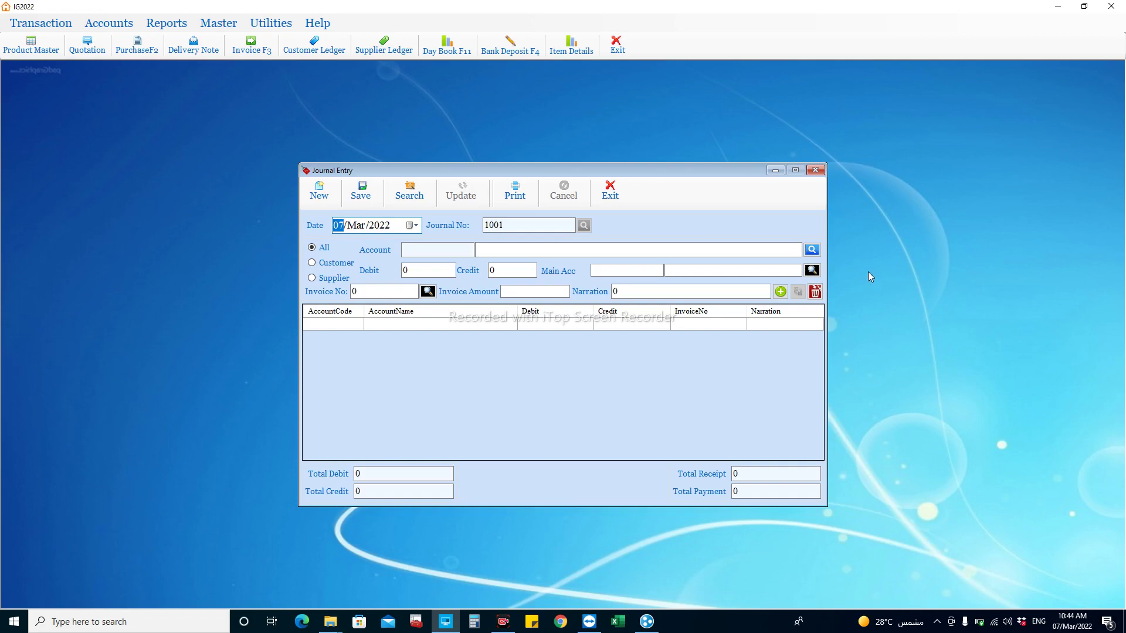
Minimize the journal form and open Accounts Master, resizing its Account and code columns.
{"action": "left_click", "coordinate": [775, 170]}
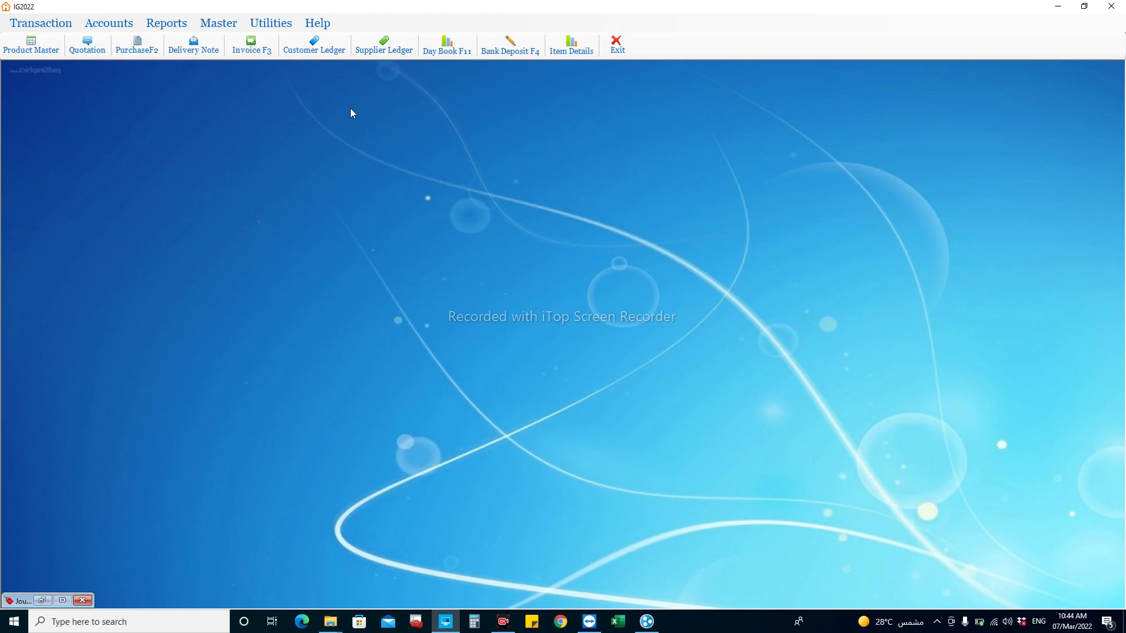
{"action": "left_click", "coordinate": [219, 24]}
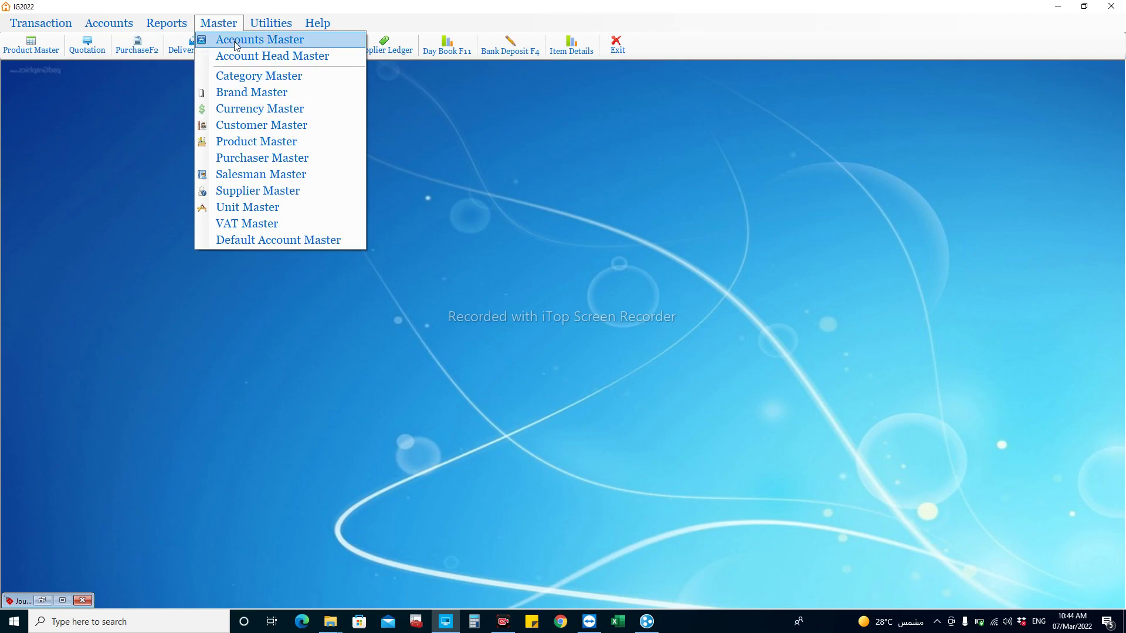
{"action": "left_click", "coordinate": [236, 40]}
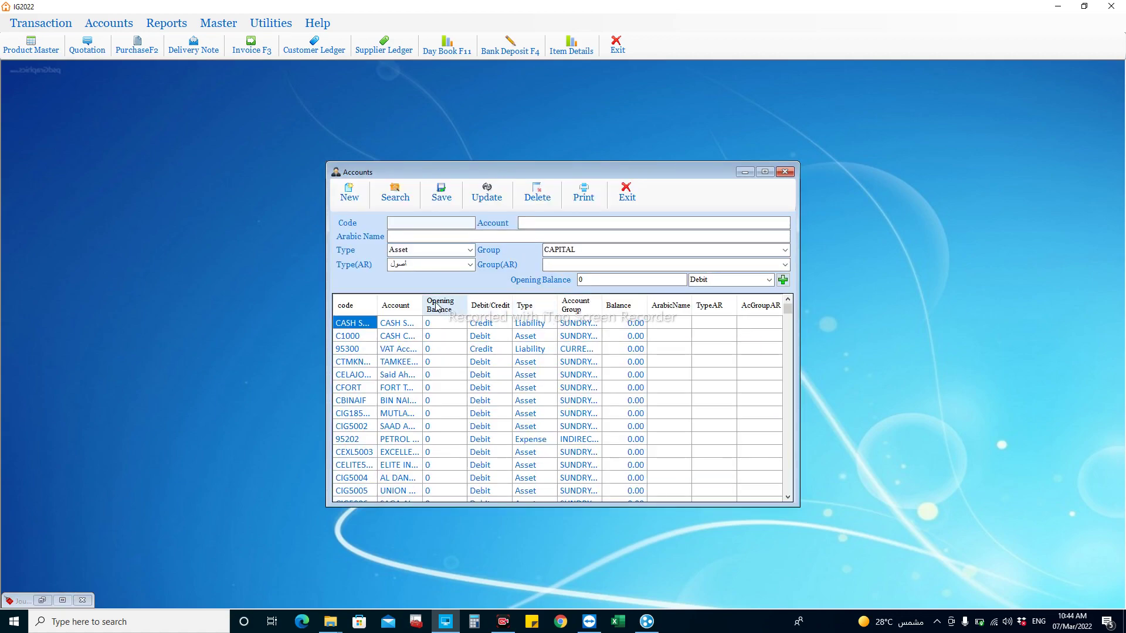
{"action": "left_click_drag", "start_coordinate": [422, 304], "coordinate": [584, 309]}
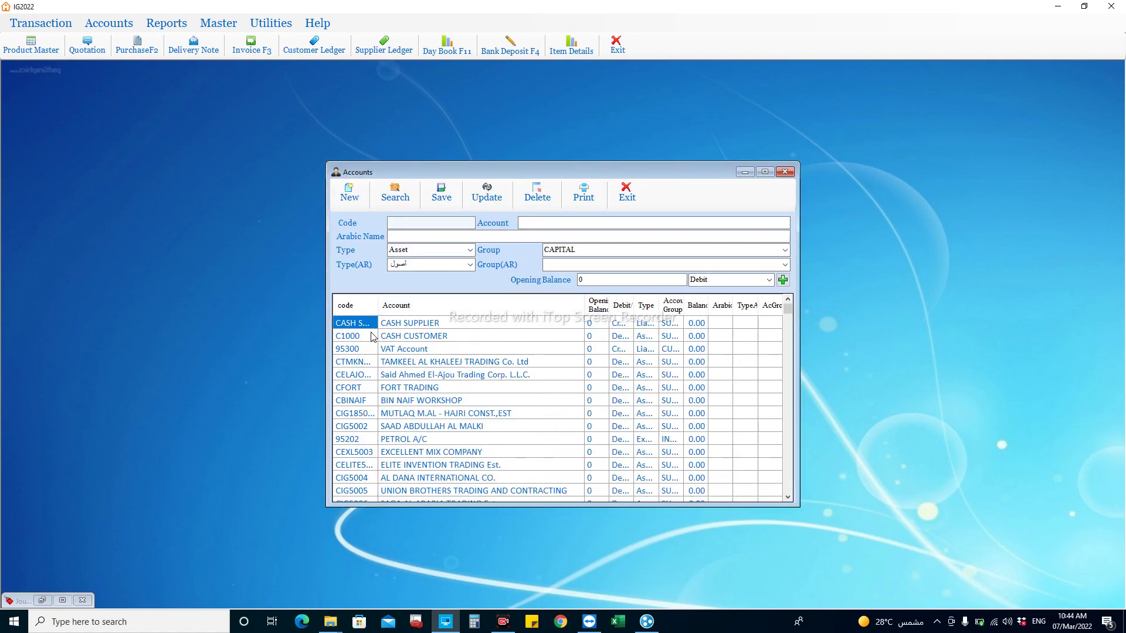
{"action": "left_click_drag", "start_coordinate": [379, 305], "coordinate": [405, 302]}
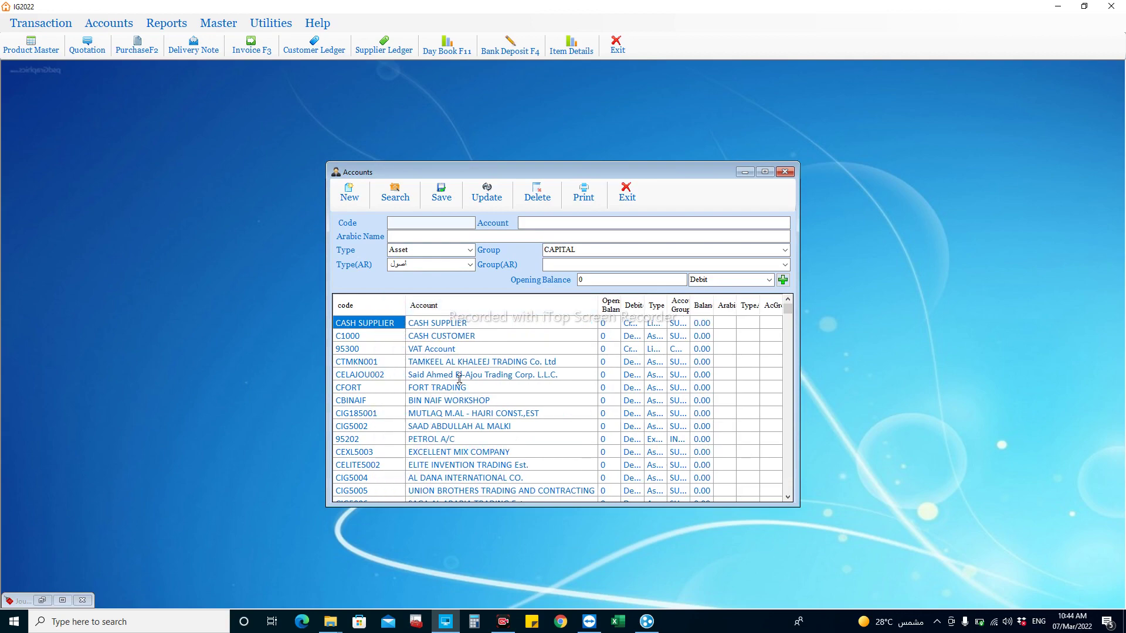
{"action": "left_click_drag", "start_coordinate": [598, 306], "coordinate": [585, 306]}
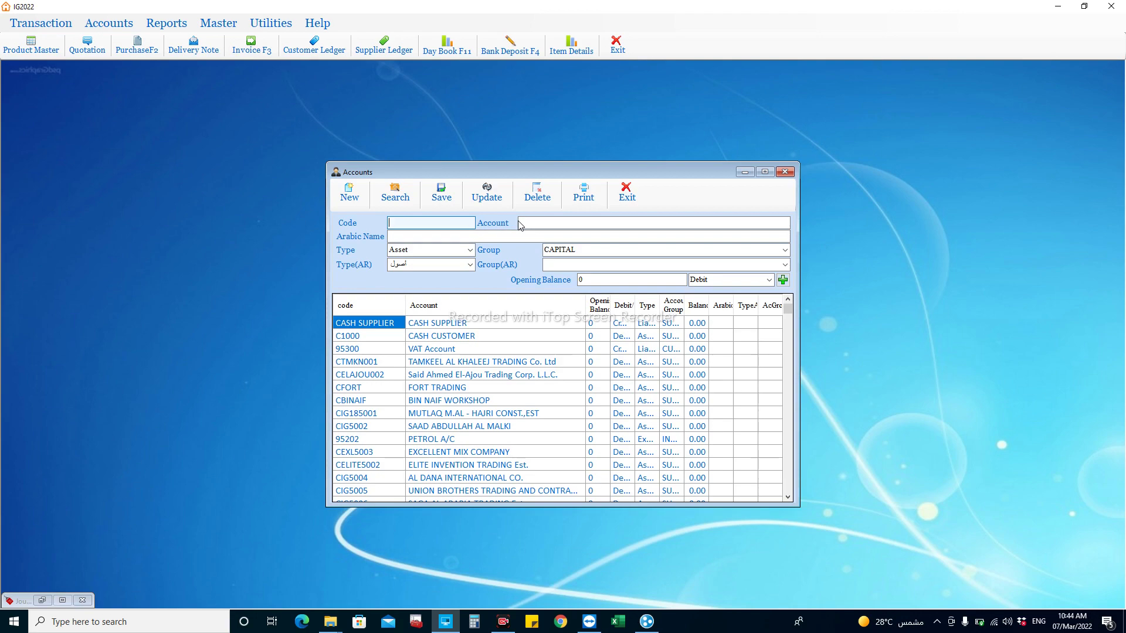
Review the available account Type options, keeping Asset, then close Accounts Master.
{"action": "left_click", "coordinate": [419, 233]}
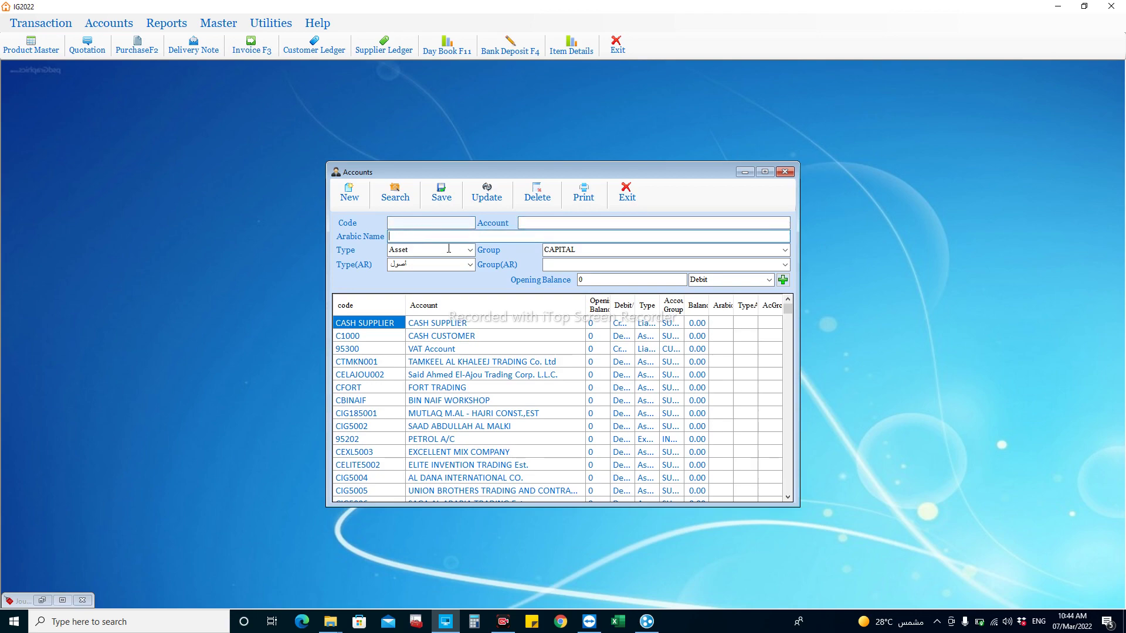
{"action": "left_click", "coordinate": [470, 250]}
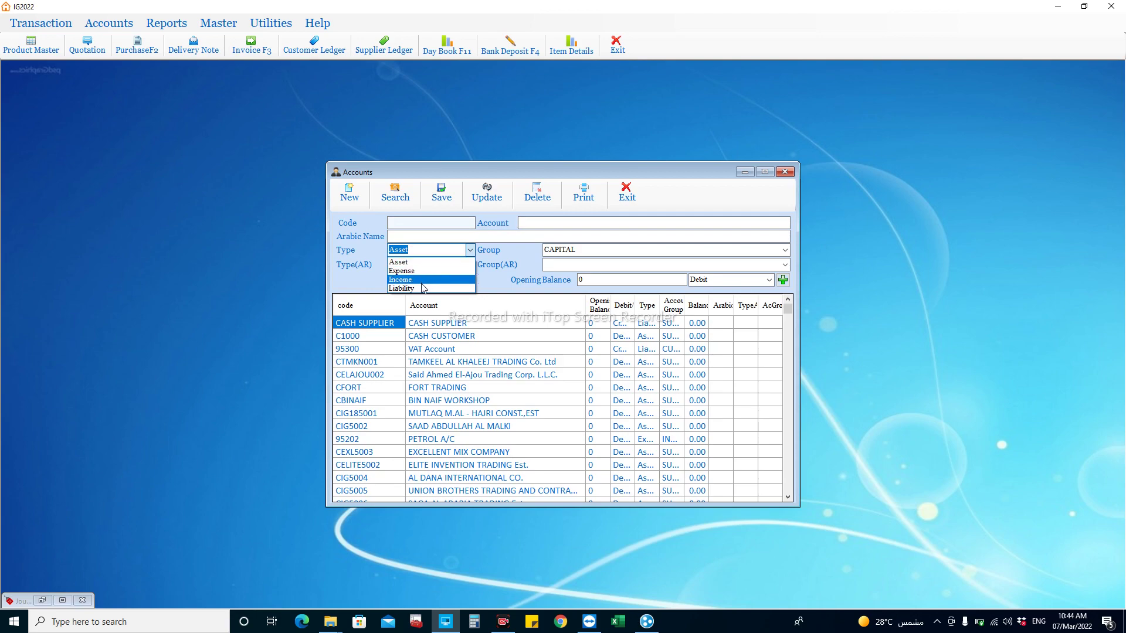
{"action": "left_click", "coordinate": [523, 268]}
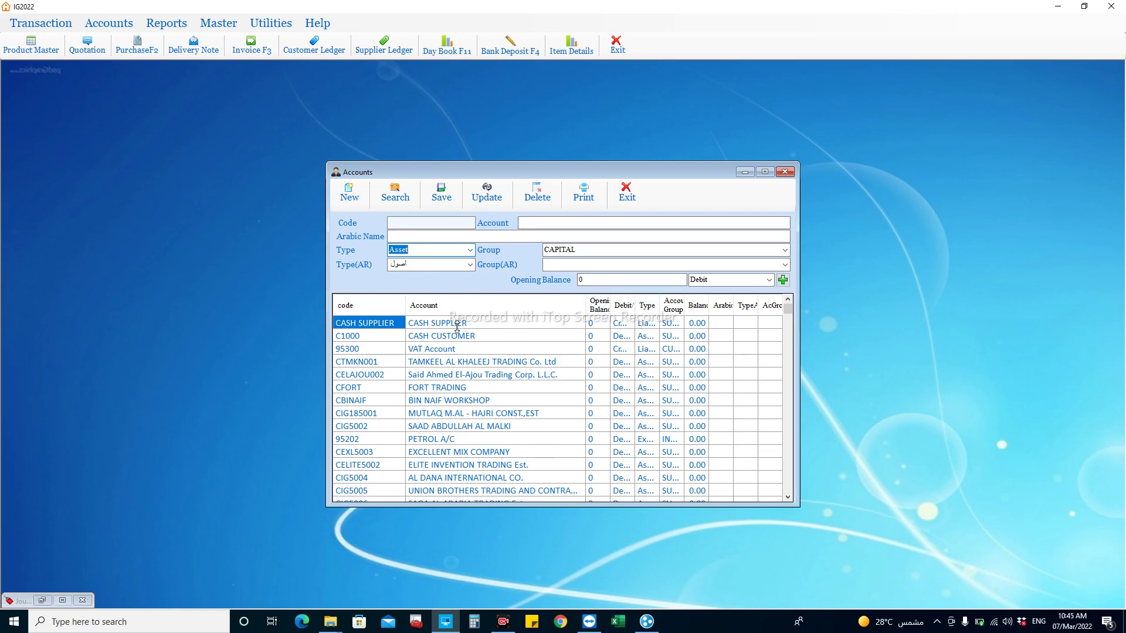
{"action": "left_click", "coordinate": [785, 171]}
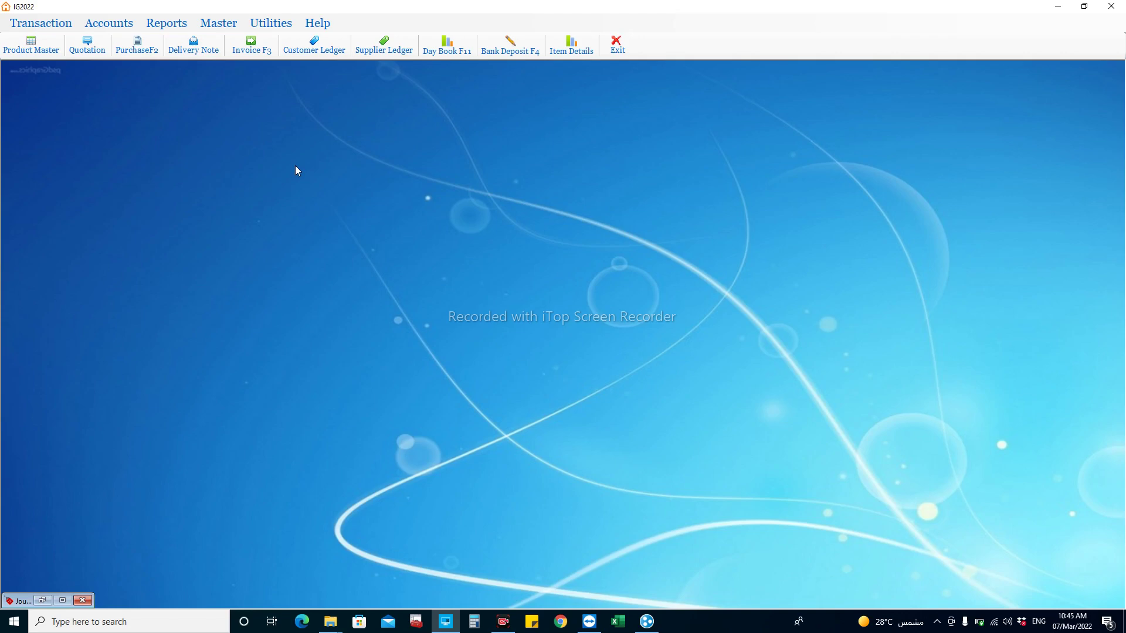
Close the minimized journal form and open a fresh Journal Entry 1001, selecting the date's month.
{"action": "left_click", "coordinate": [232, 25]}
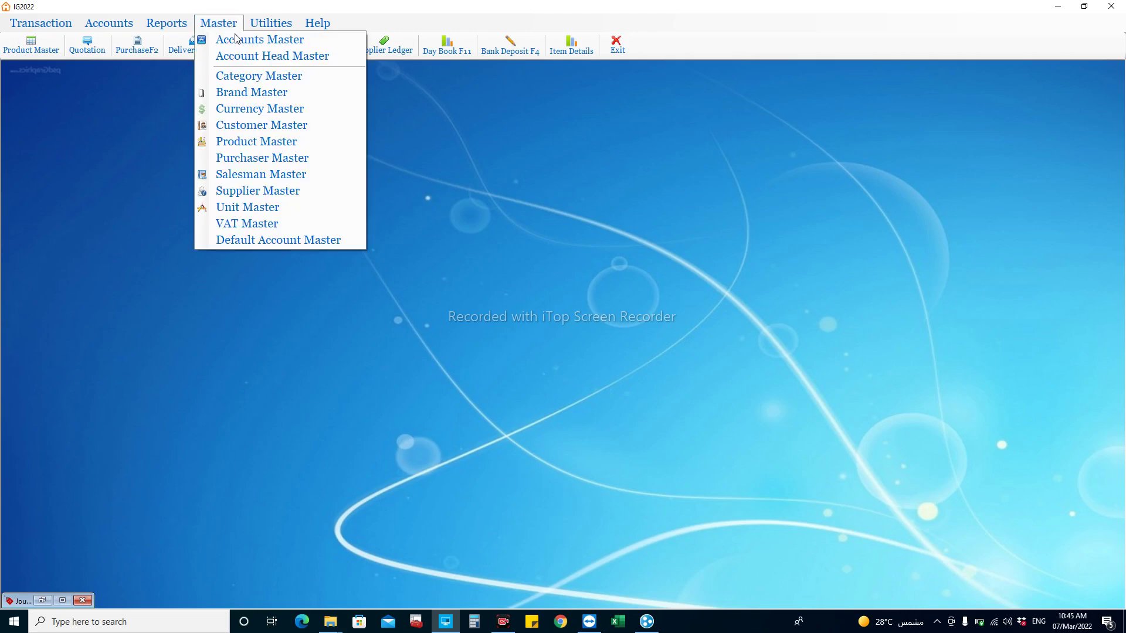
{"action": "left_click", "coordinate": [451, 140]}
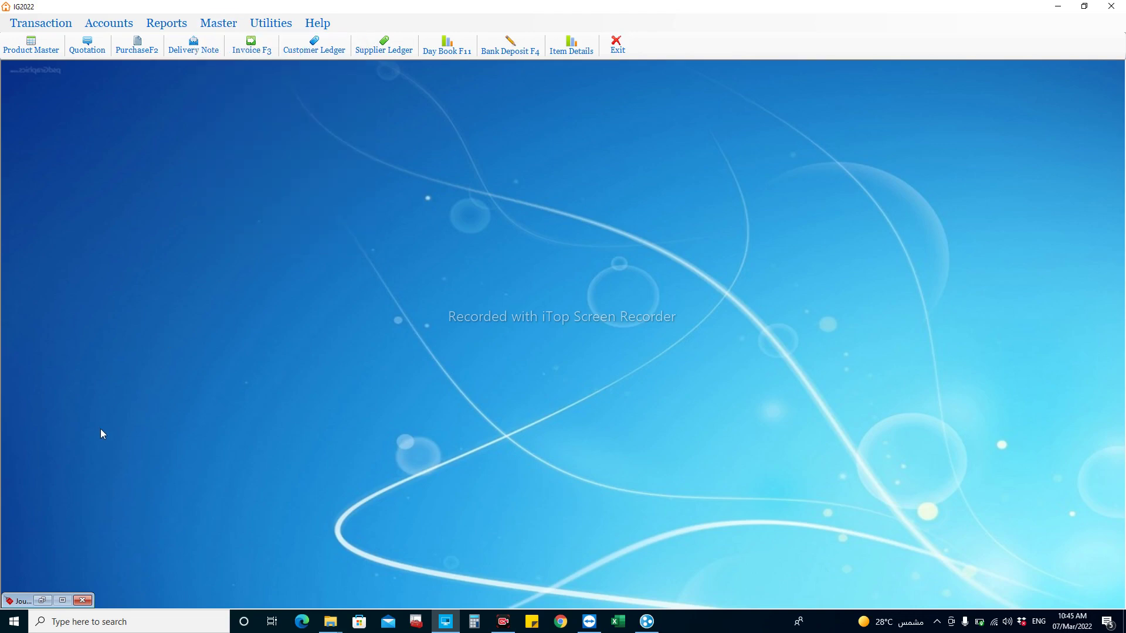
{"action": "left_click", "coordinate": [82, 601]}
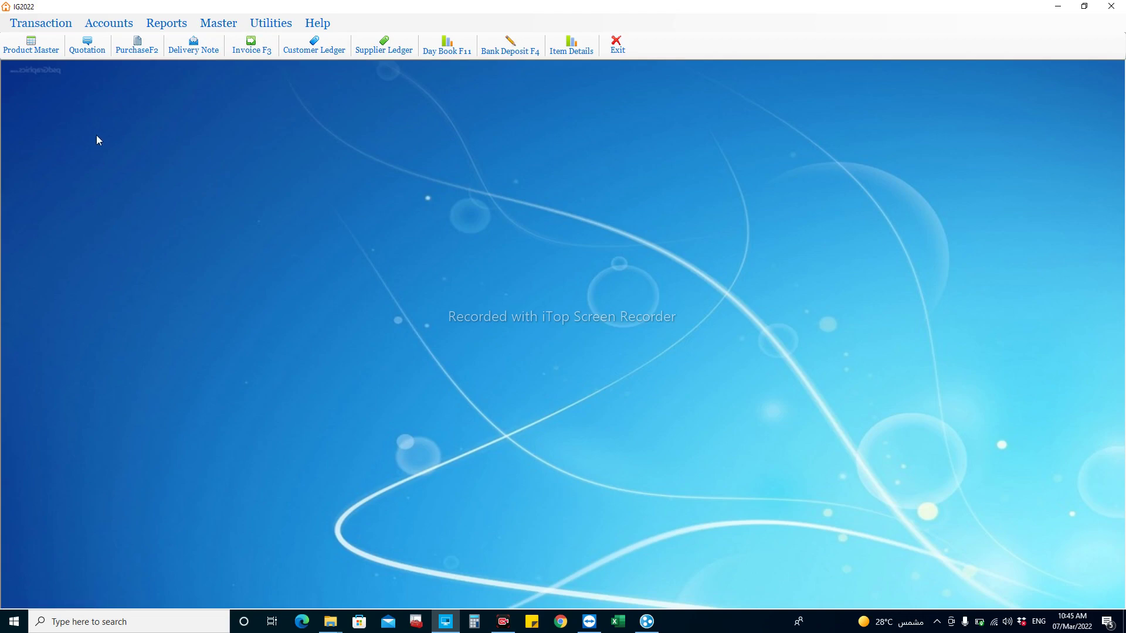
{"action": "left_click", "coordinate": [109, 23]}
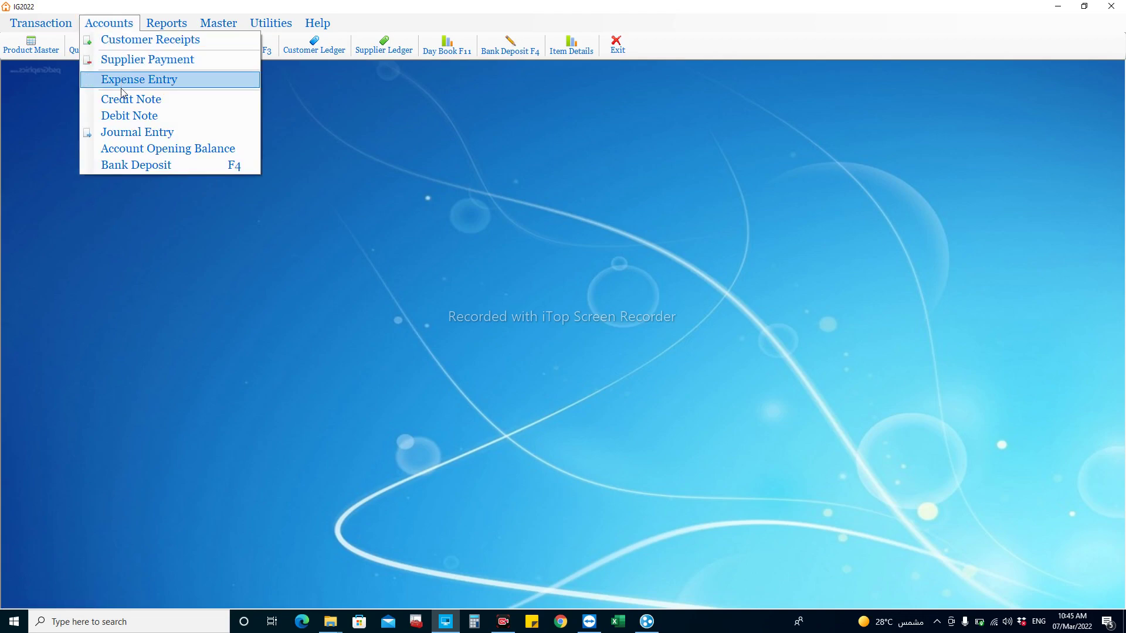
{"action": "left_click", "coordinate": [124, 135]}
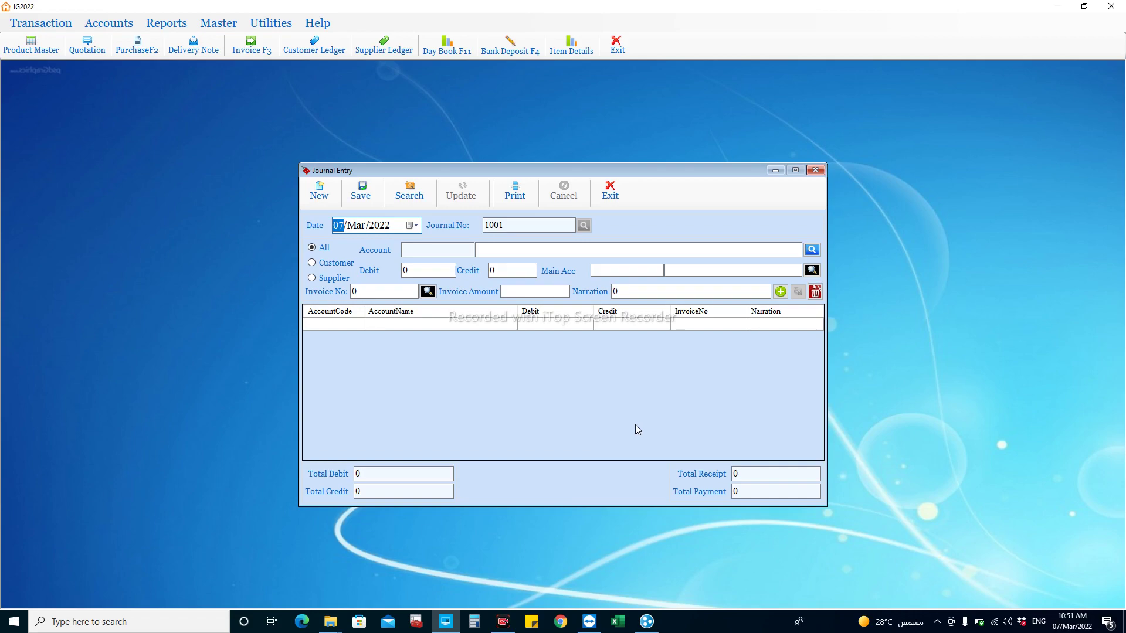
{"action": "left_click", "coordinate": [356, 231]}
Set the journal line's account to NCB (code 10002).
{"action": "left_click", "coordinate": [812, 250]}
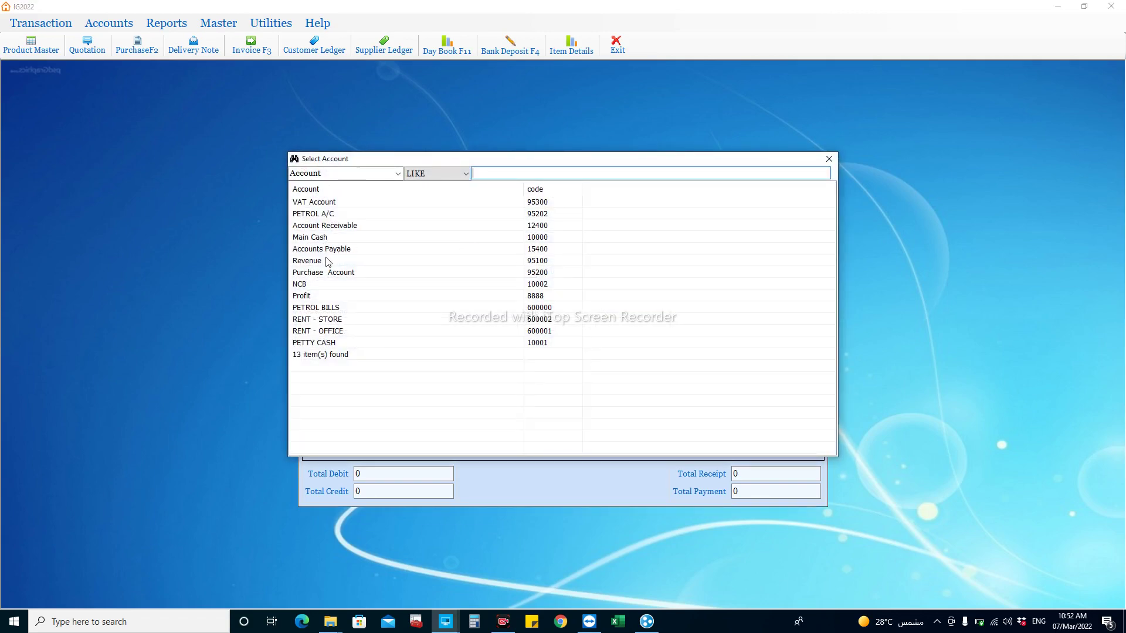
{"action": "left_click", "coordinate": [304, 285]}
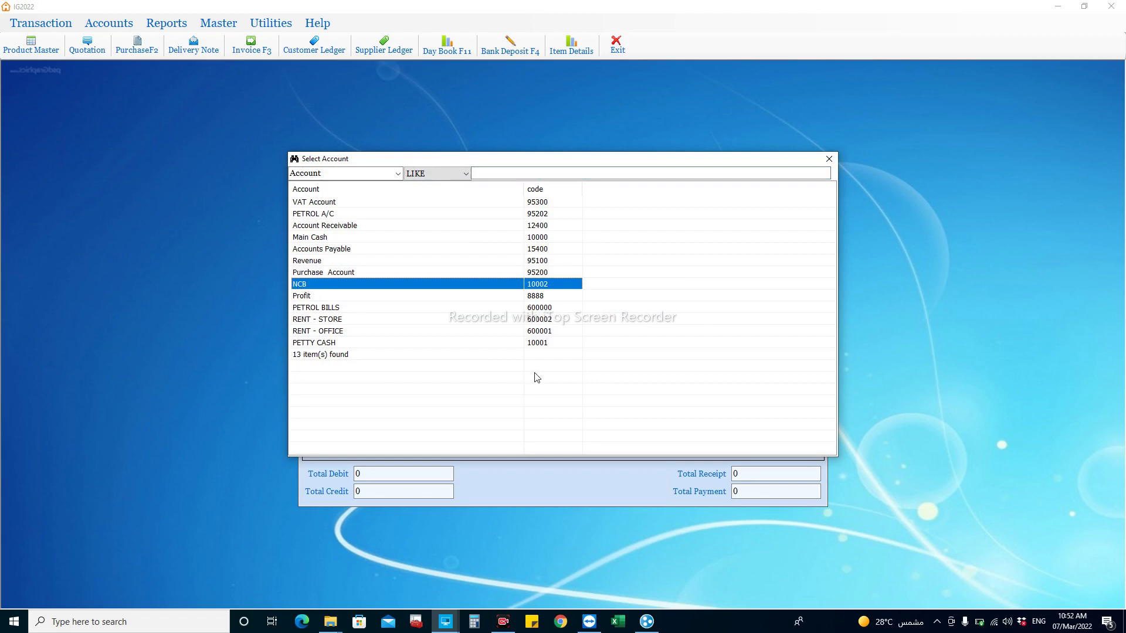
{"action": "key", "text": "Return"}
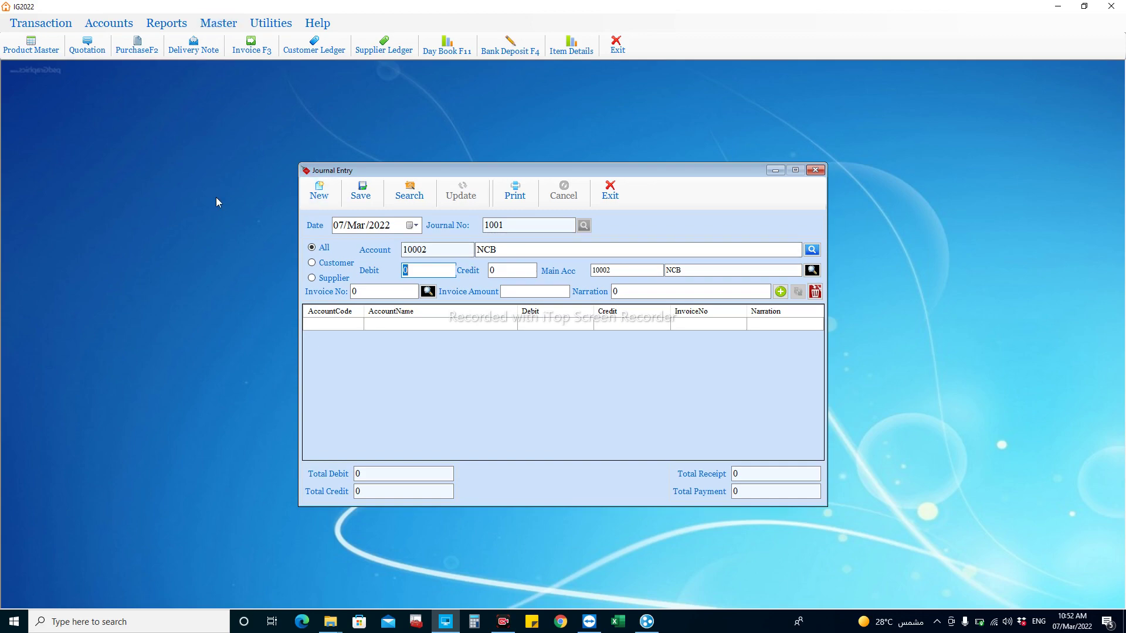
Add an NCB line crediting 5000 with narration 'To Cash'.
{"action": "left_click", "coordinate": [501, 269]}
{"action": "double_click", "coordinate": [501, 270]}
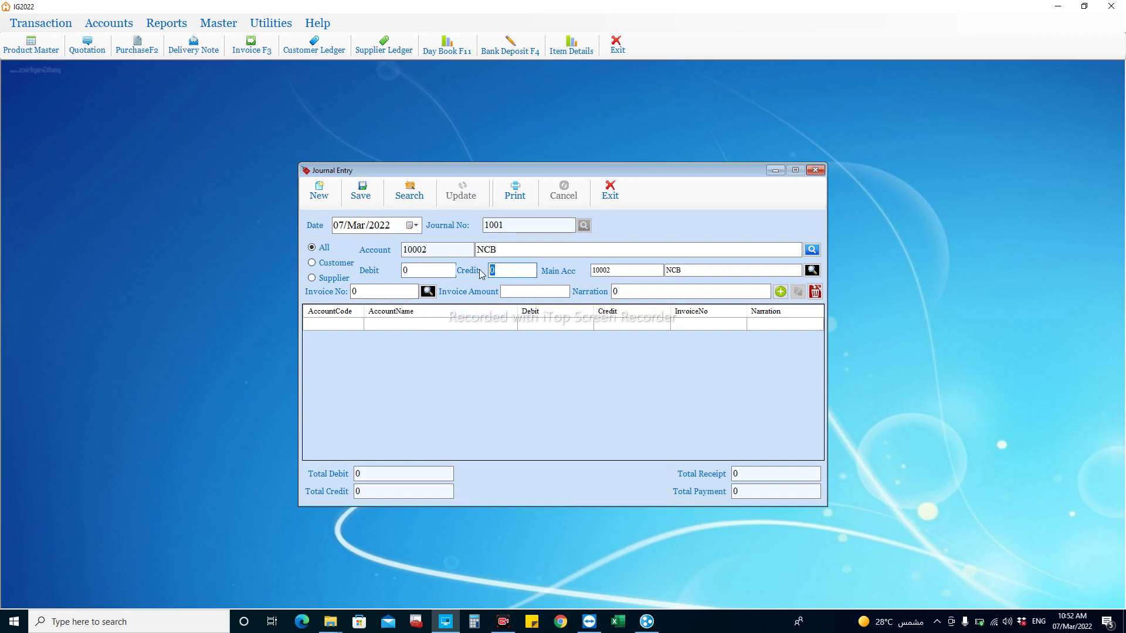
{"action": "type", "text": "5000"}
{"action": "key", "text": "Tab"}
{"action": "key", "text": "Tab"}
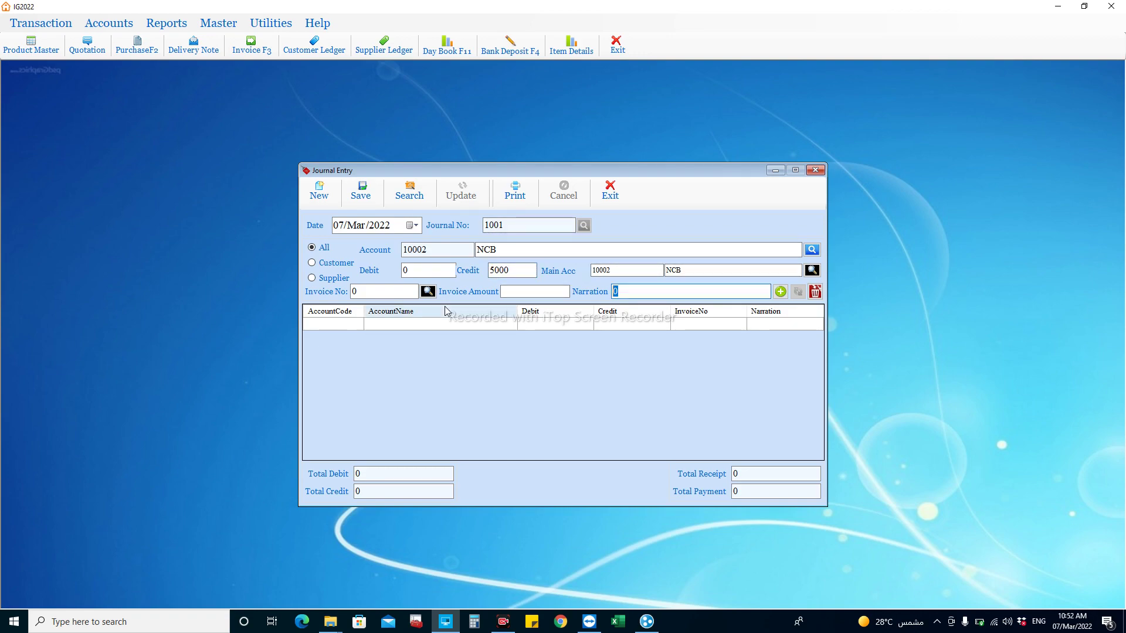
{"action": "type", "text": "To Caa"}
{"action": "type", "text": "h"}
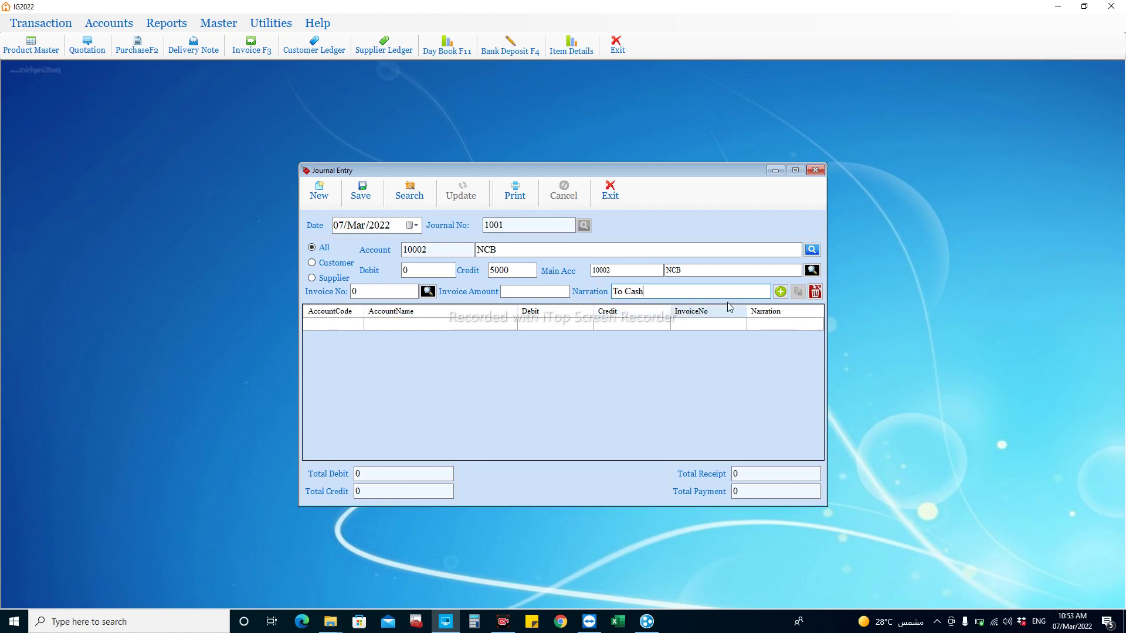
{"action": "left_click", "coordinate": [780, 292]}
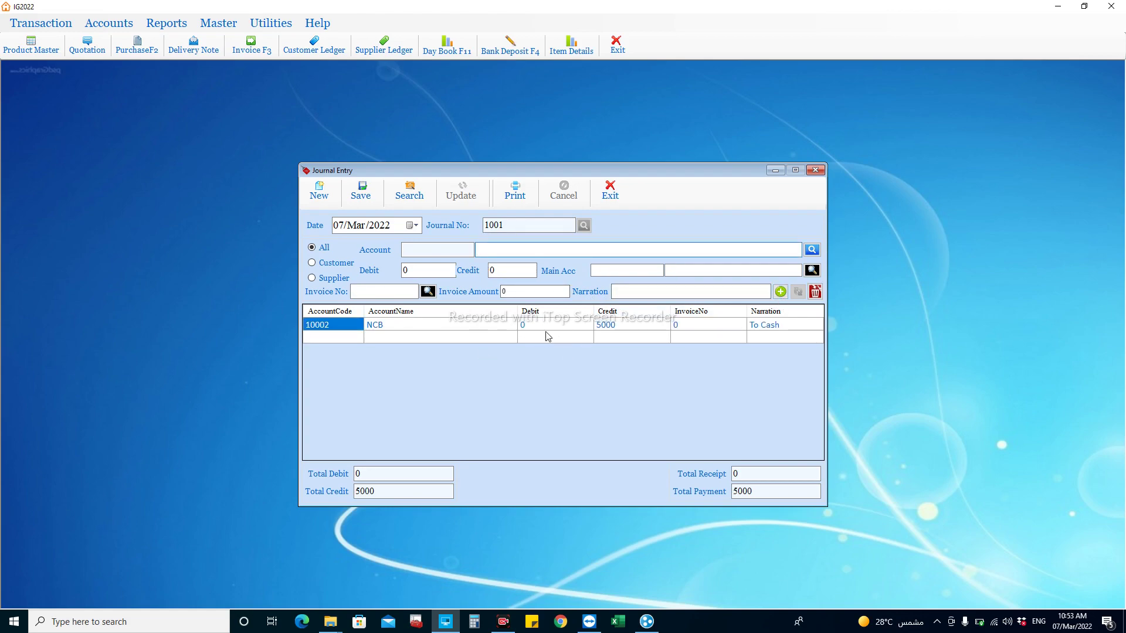
Fill in a Petty Cash (10001) line with debit 5000 and narration 'By Bank'.
{"action": "left_click", "coordinate": [812, 250]}
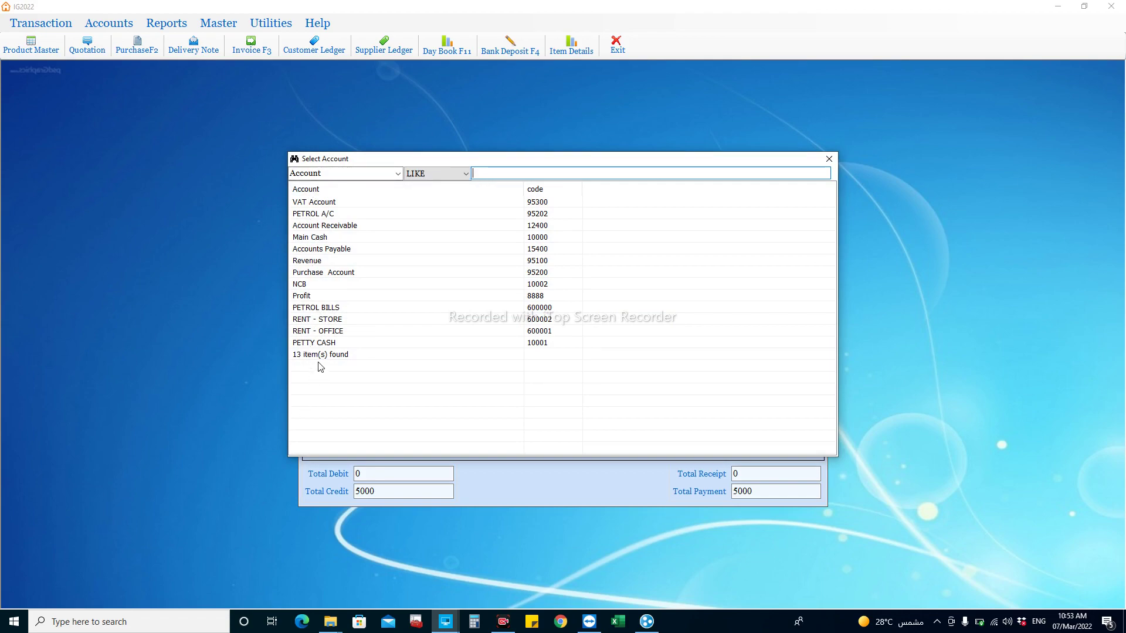
{"action": "left_click", "coordinate": [316, 344]}
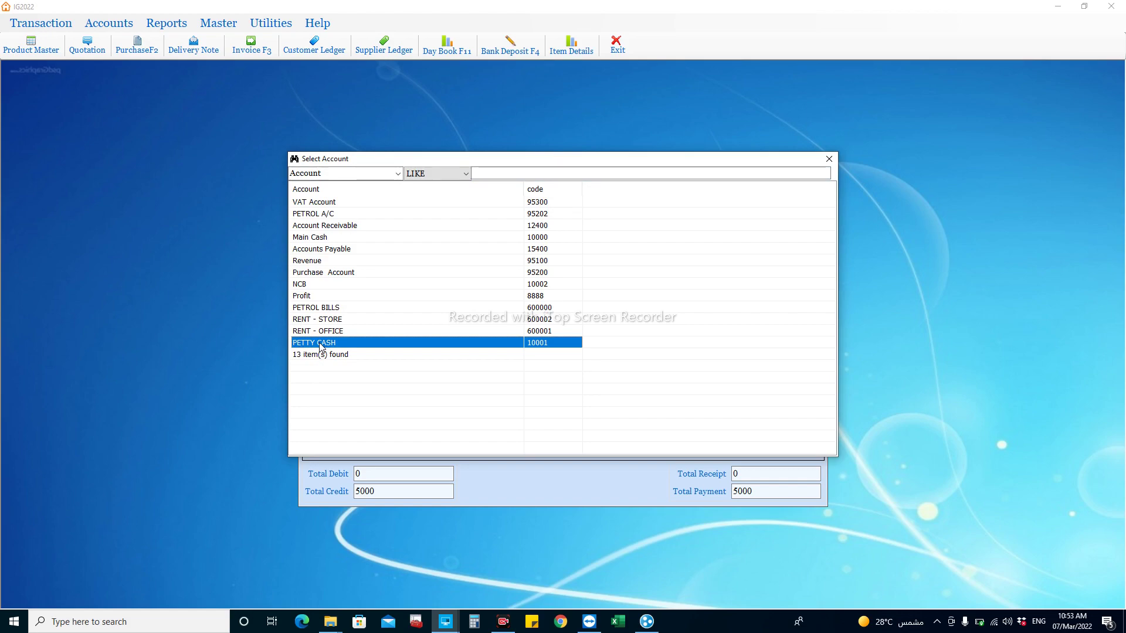
{"action": "double_click", "coordinate": [320, 345]}
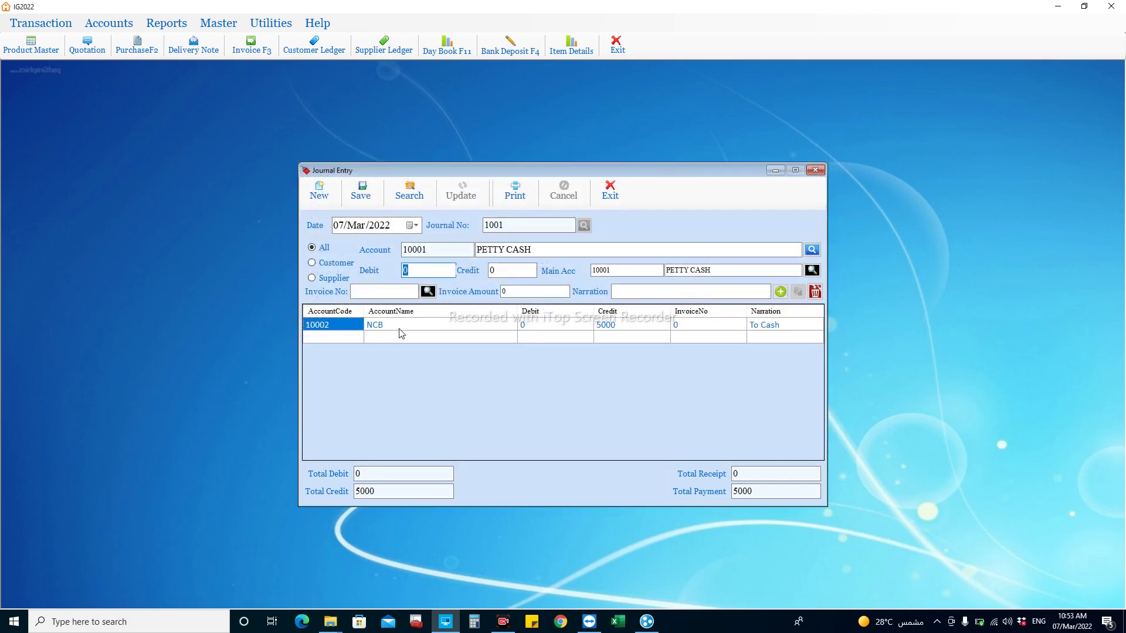
{"action": "type", "text": "5000"}
{"action": "left_click", "coordinate": [655, 291]}
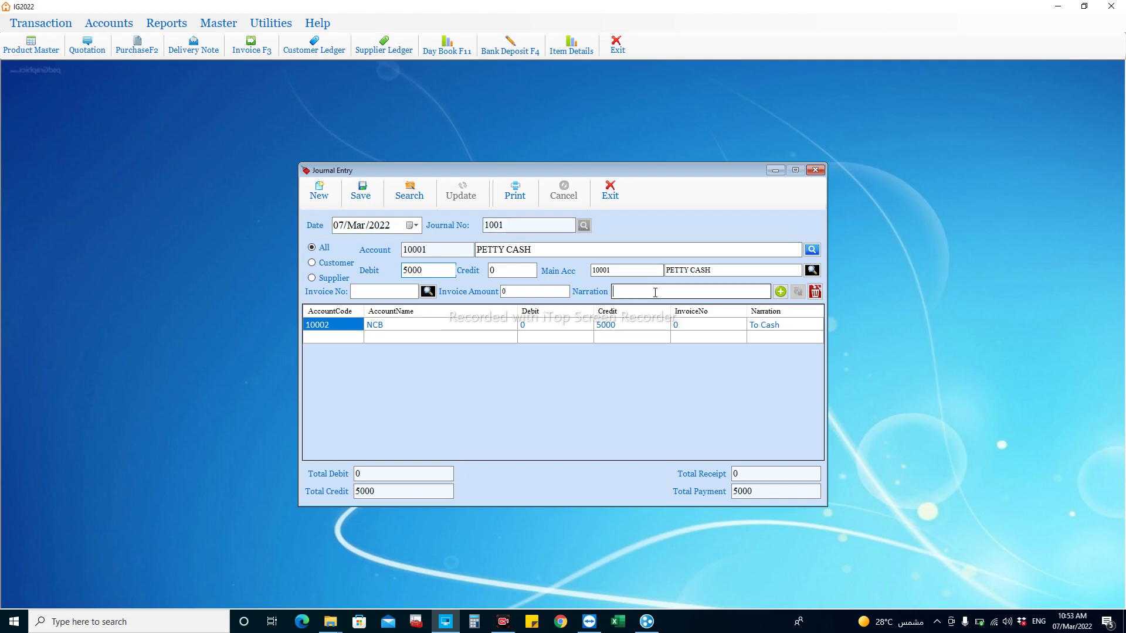
{"action": "type", "text": "By Bank"}
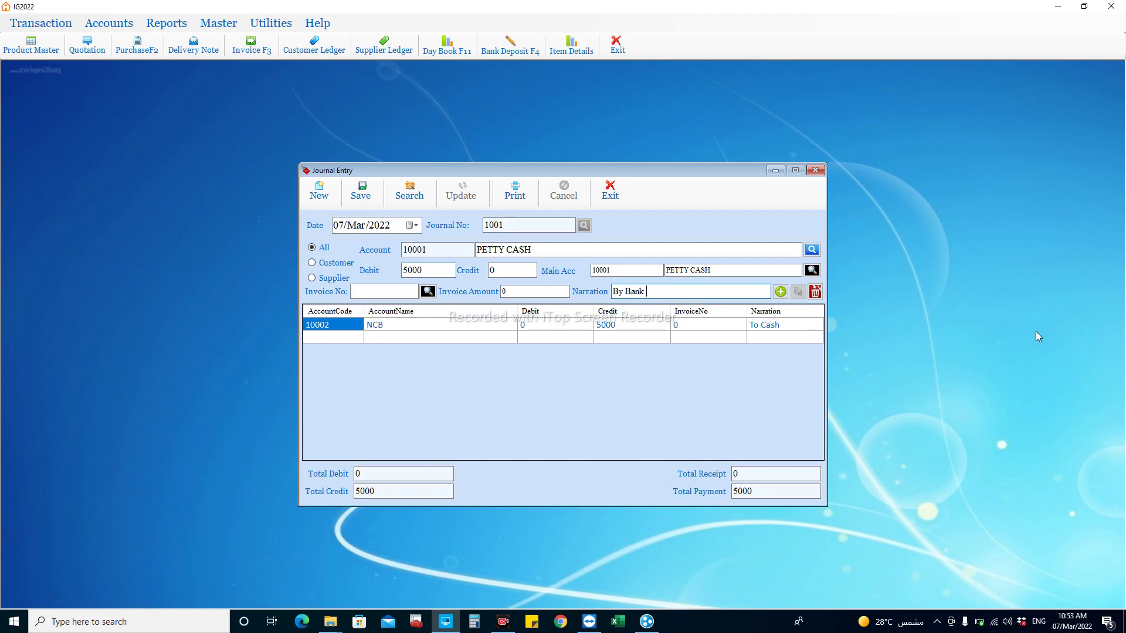
Add the Petty Cash debit line and check the grid balances at 5000 debit and credit.
{"action": "left_click", "coordinate": [780, 291]}
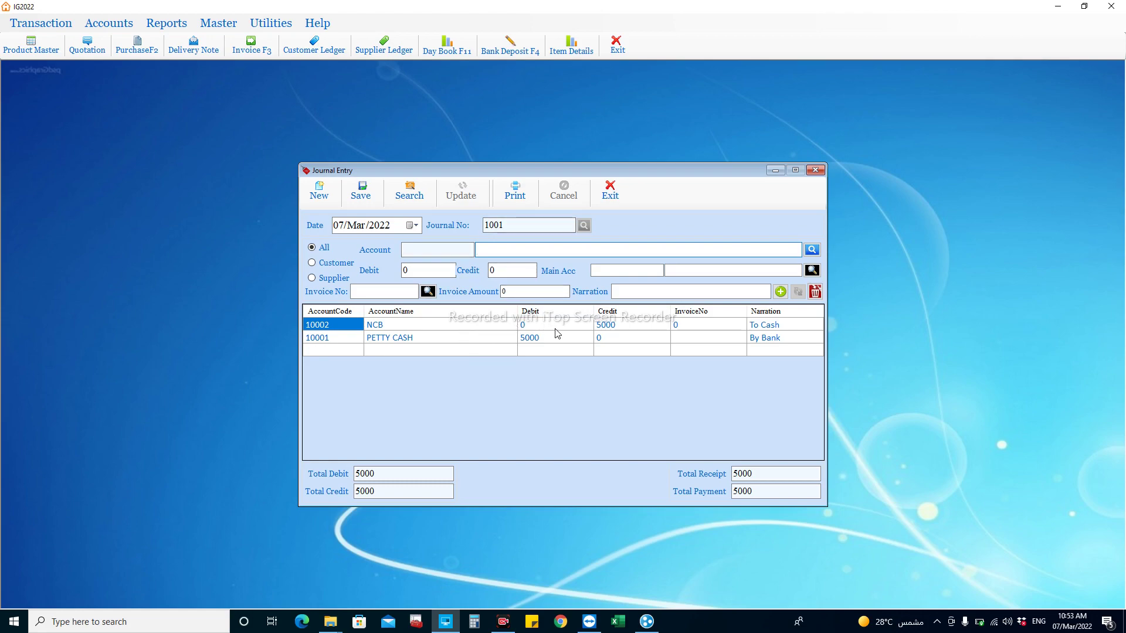
{"action": "left_click", "coordinate": [633, 326]}
{"action": "left_click", "coordinate": [555, 339]}
{"action": "left_click", "coordinate": [622, 328]}
{"action": "left_click", "coordinate": [536, 340]}
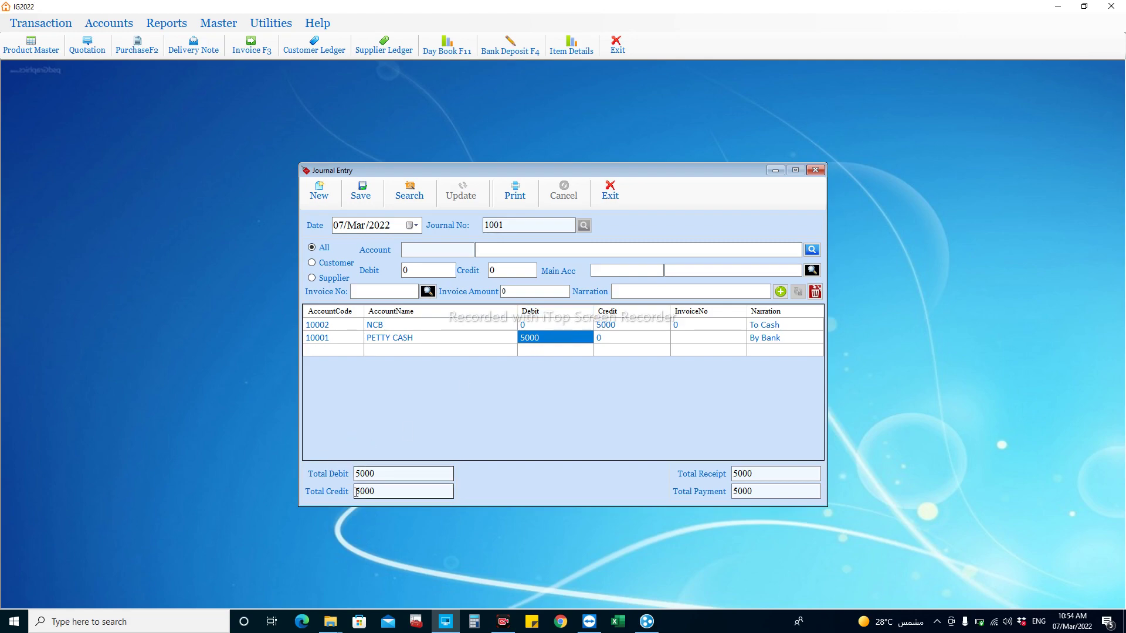
{"action": "left_click", "coordinate": [338, 228]}
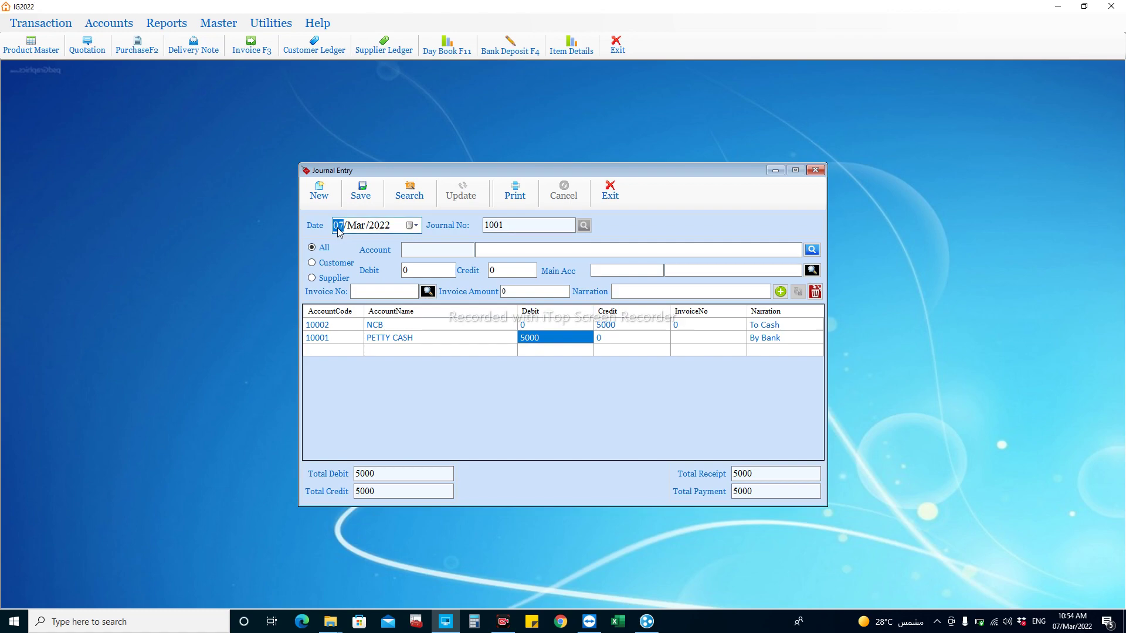
Save journal 1001, accept printing, and bring up its Journal Entry report.
{"action": "left_click", "coordinate": [363, 201]}
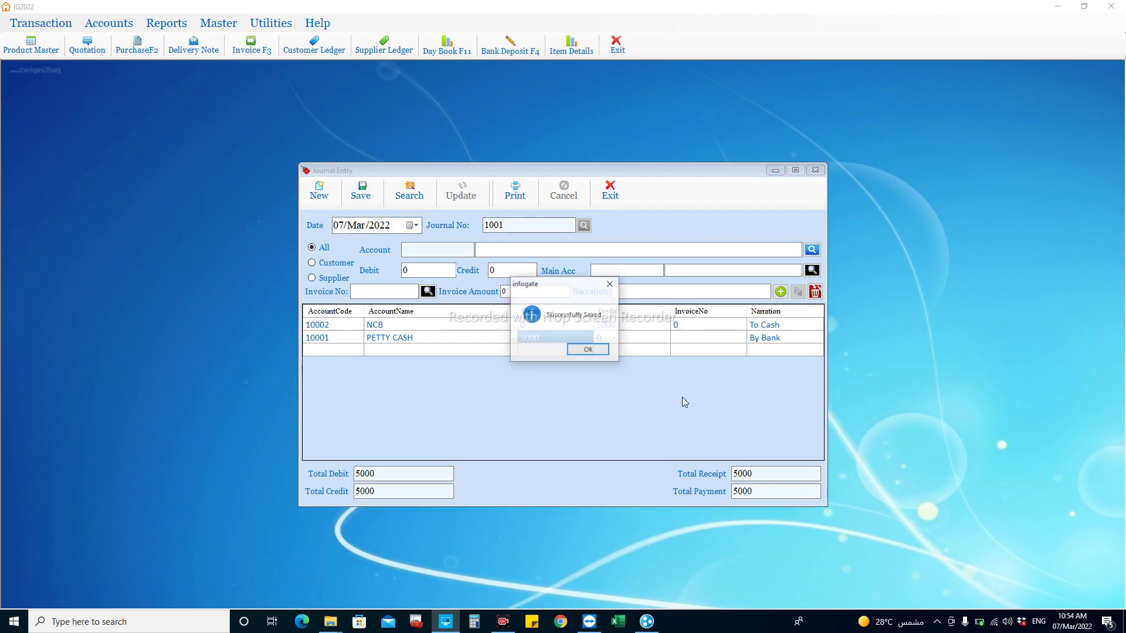
{"action": "left_click", "coordinate": [588, 350]}
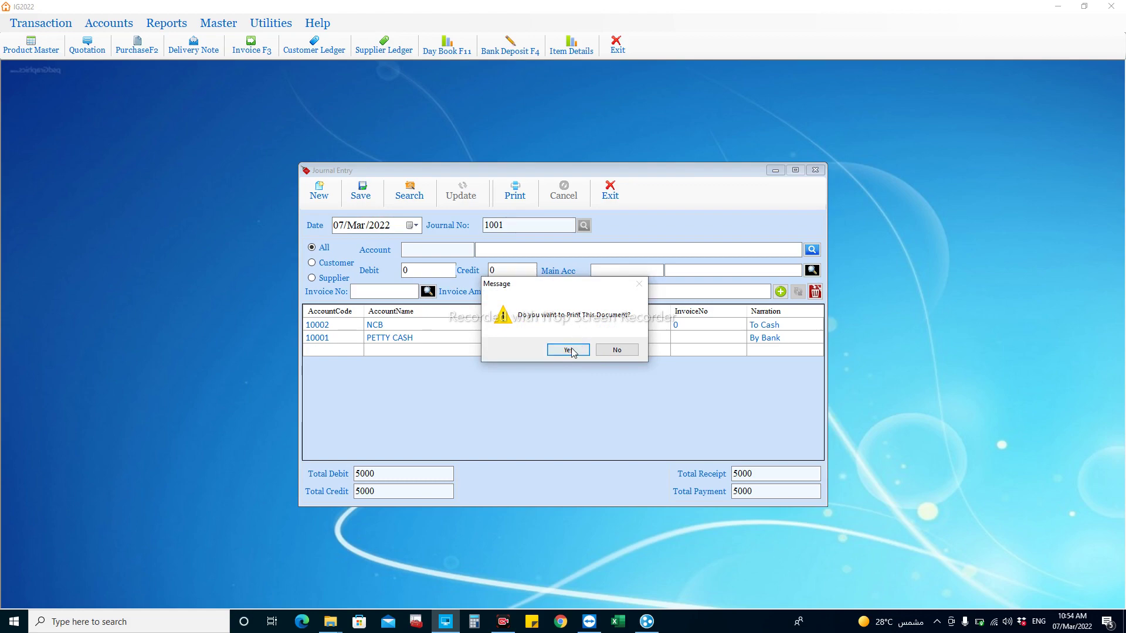
{"action": "left_click", "coordinate": [571, 348]}
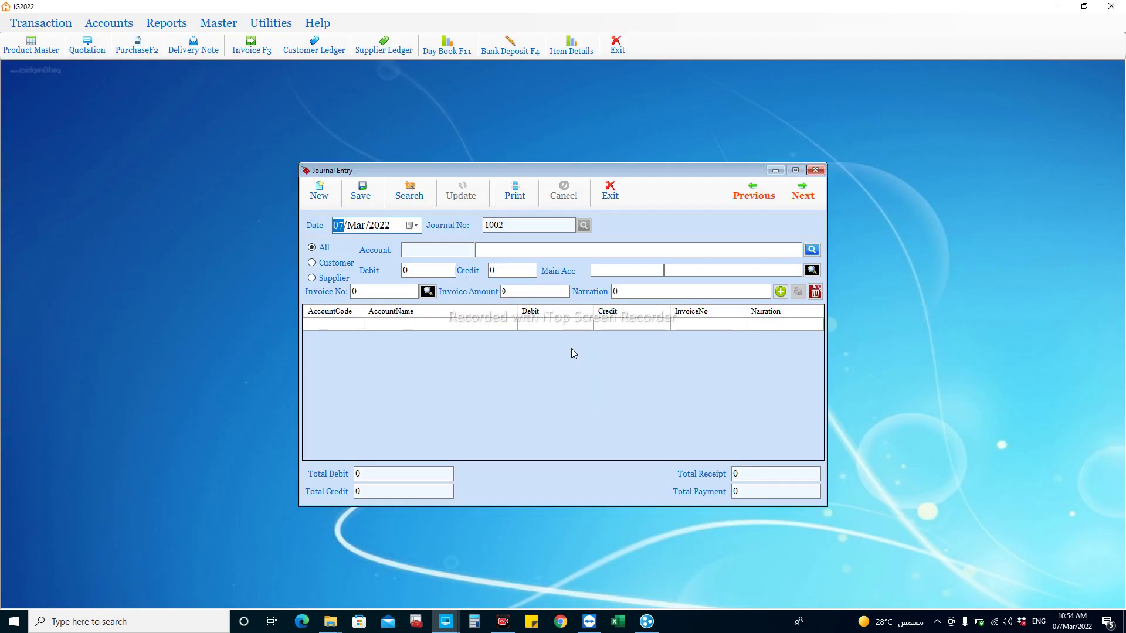
{"action": "mouse_move", "coordinate": [447, 620]}
{"action": "left_click", "coordinate": [502, 583]}
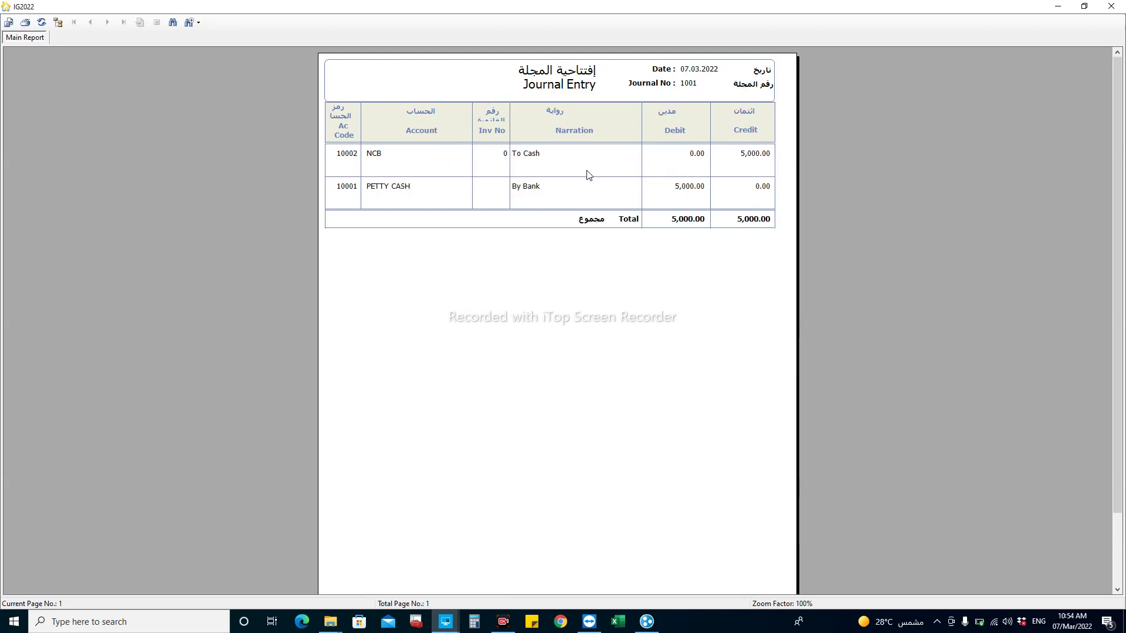
Review the report's NCB and Petty Cash 5,000.00 lines, then close the report viewer.
{"action": "left_click", "coordinate": [378, 160]}
{"action": "left_click", "coordinate": [538, 158]}
{"action": "left_click", "coordinate": [762, 159]}
{"action": "left_click", "coordinate": [384, 192]}
{"action": "left_click", "coordinate": [534, 199]}
{"action": "left_click", "coordinate": [381, 190]}
{"action": "left_click", "coordinate": [695, 189]}
{"action": "left_click", "coordinate": [1111, 6]}
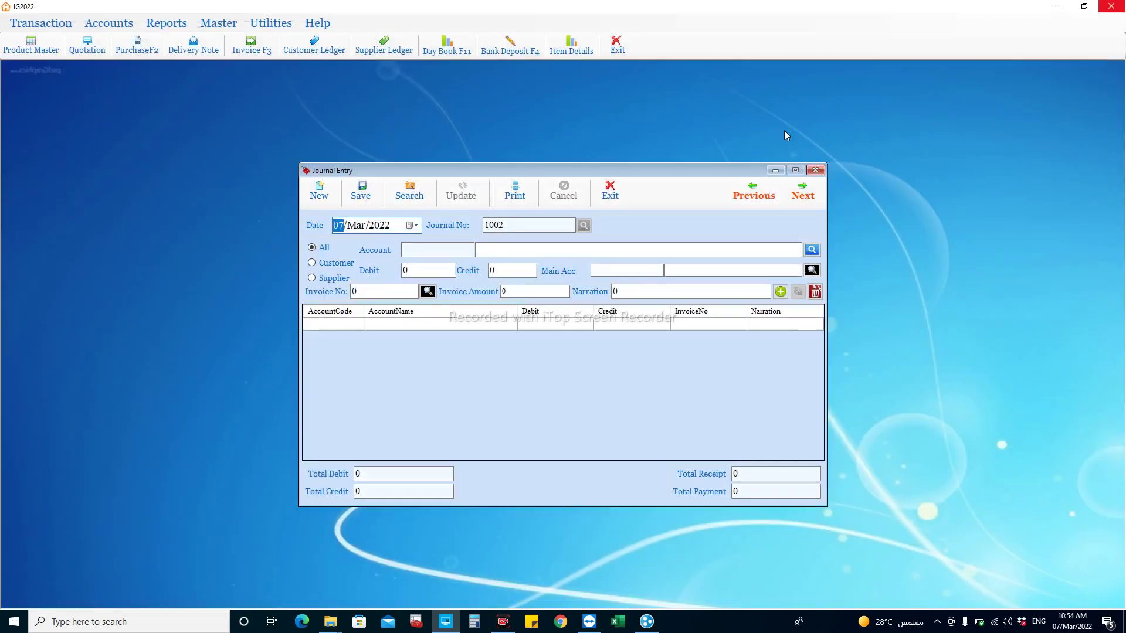
{"action": "left_click", "coordinate": [552, 357]}
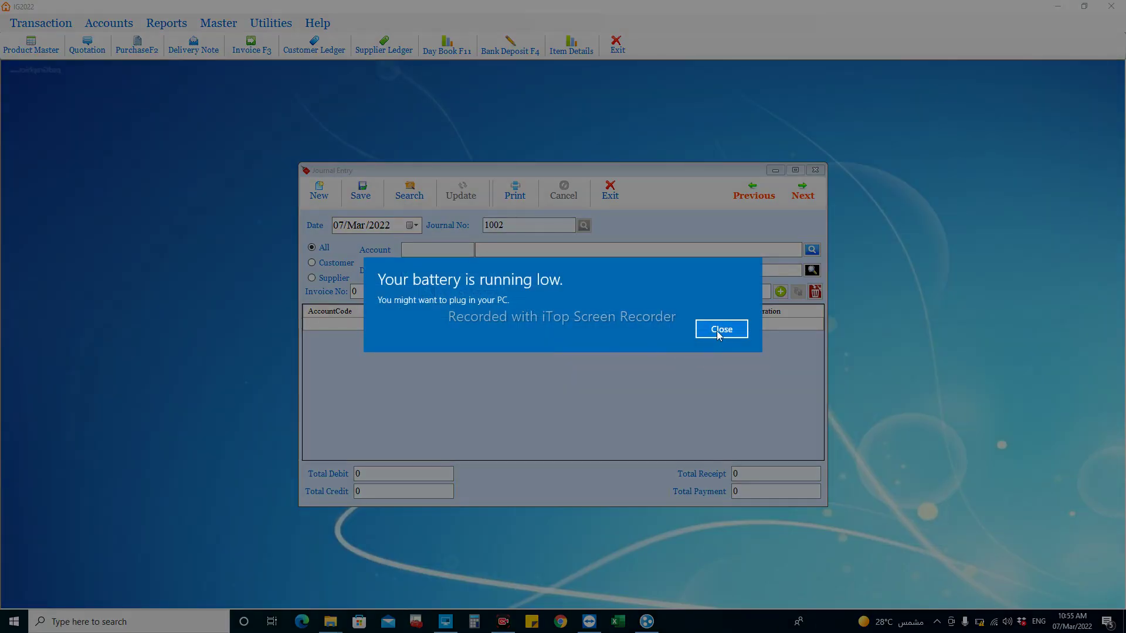
{"action": "left_click", "coordinate": [716, 331]}
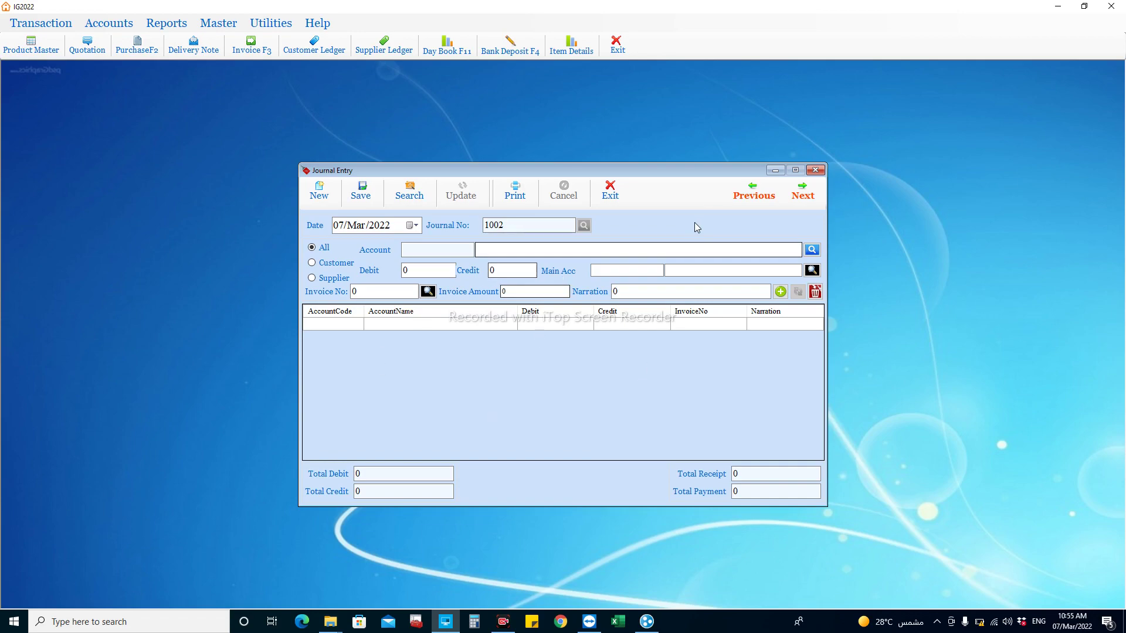
Close journal 1001's entry form and browse the Accounts reports such as Day Book and Trial Balance.
{"action": "left_click", "coordinate": [814, 172]}
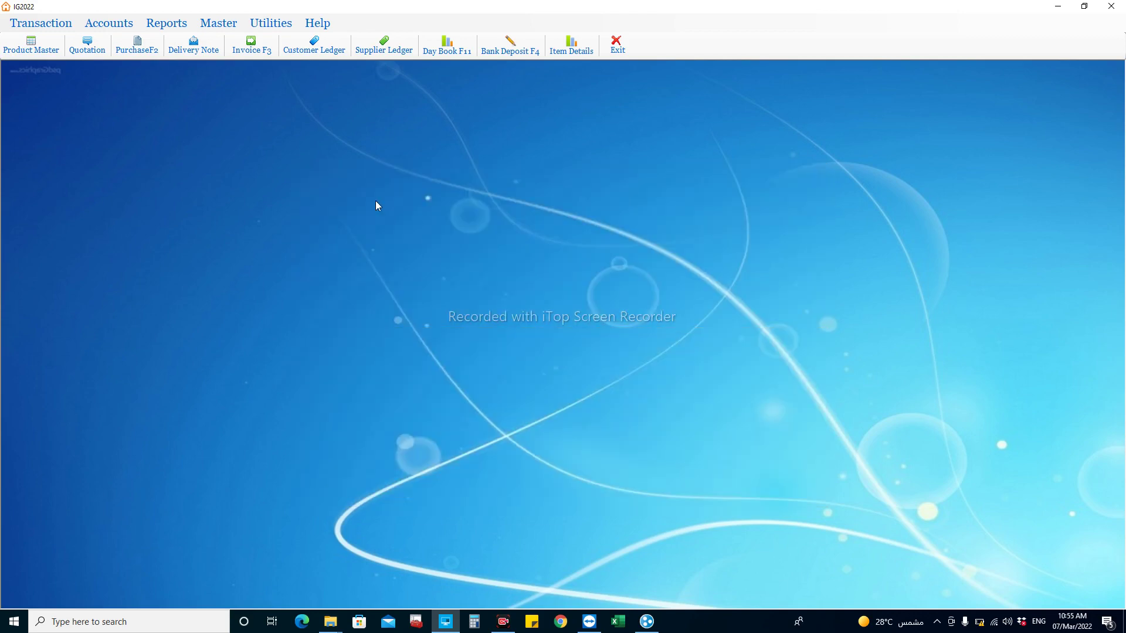
{"action": "left_click", "coordinate": [166, 23]}
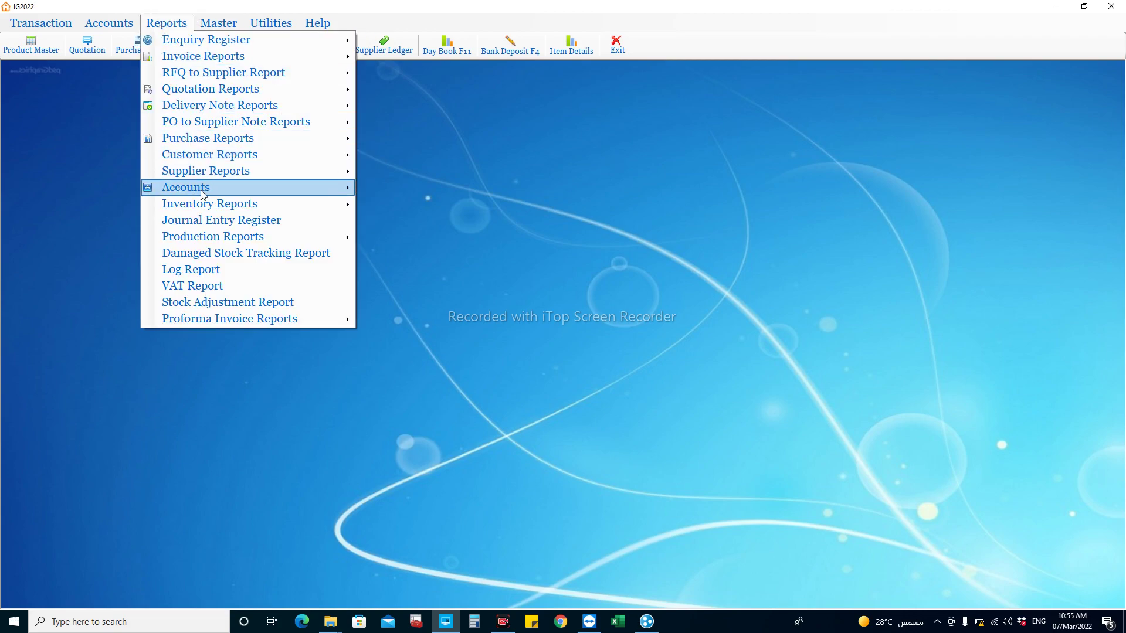
{"action": "mouse_move", "coordinate": [203, 189]}
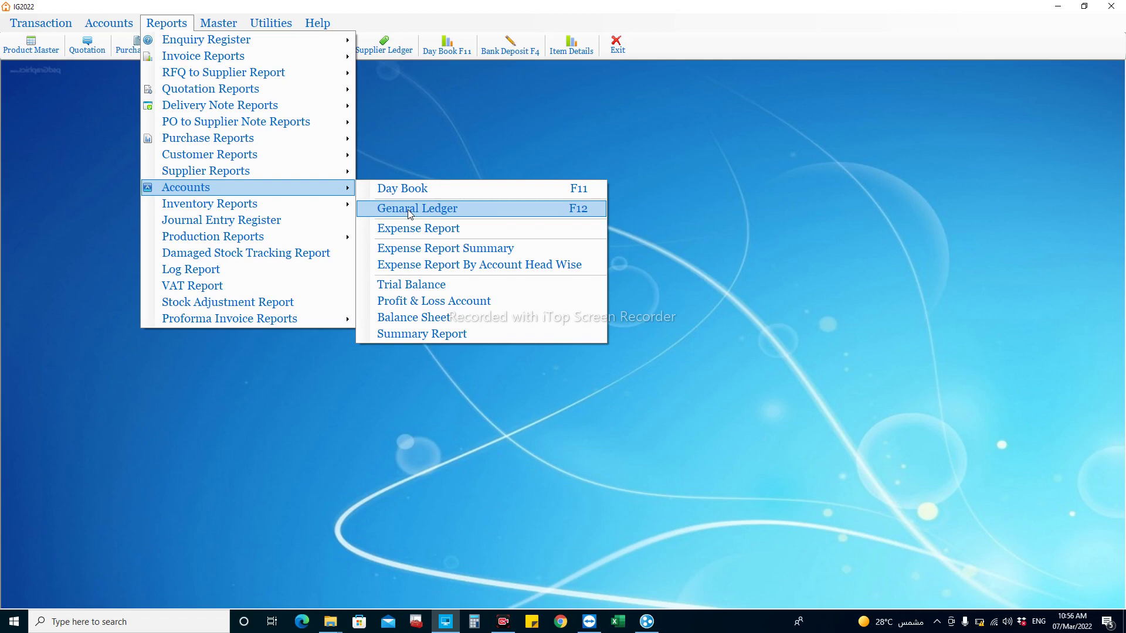
{"action": "left_click", "coordinate": [477, 129]}
Start a new journal entry 1002 and look over its list of 13 accounts.
{"action": "left_click", "coordinate": [108, 23]}
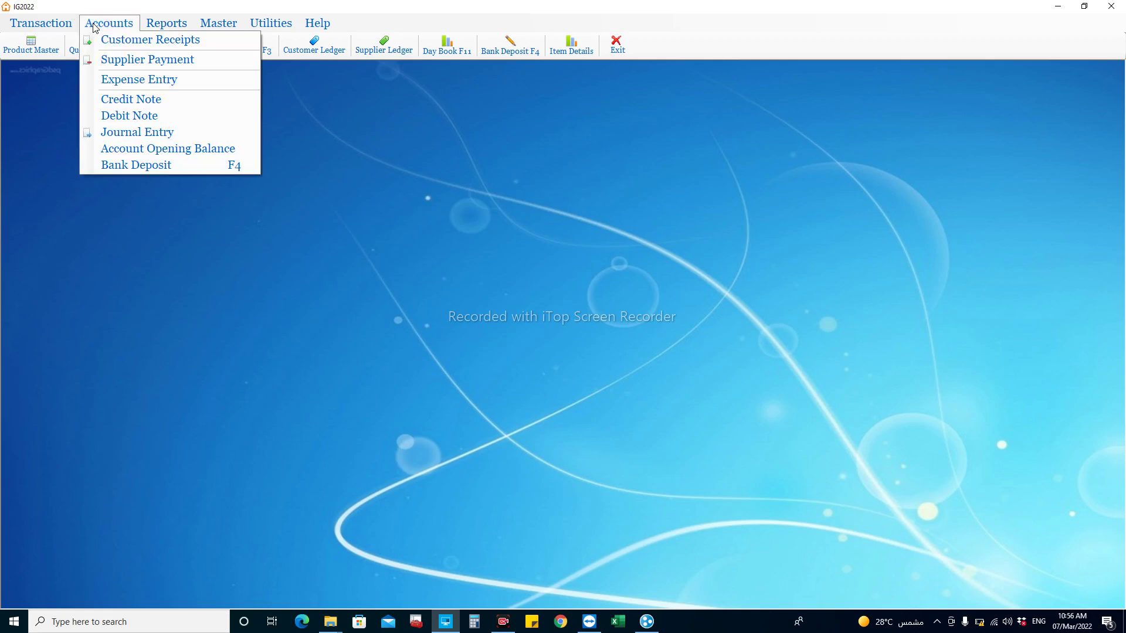
{"action": "left_click", "coordinate": [130, 135]}
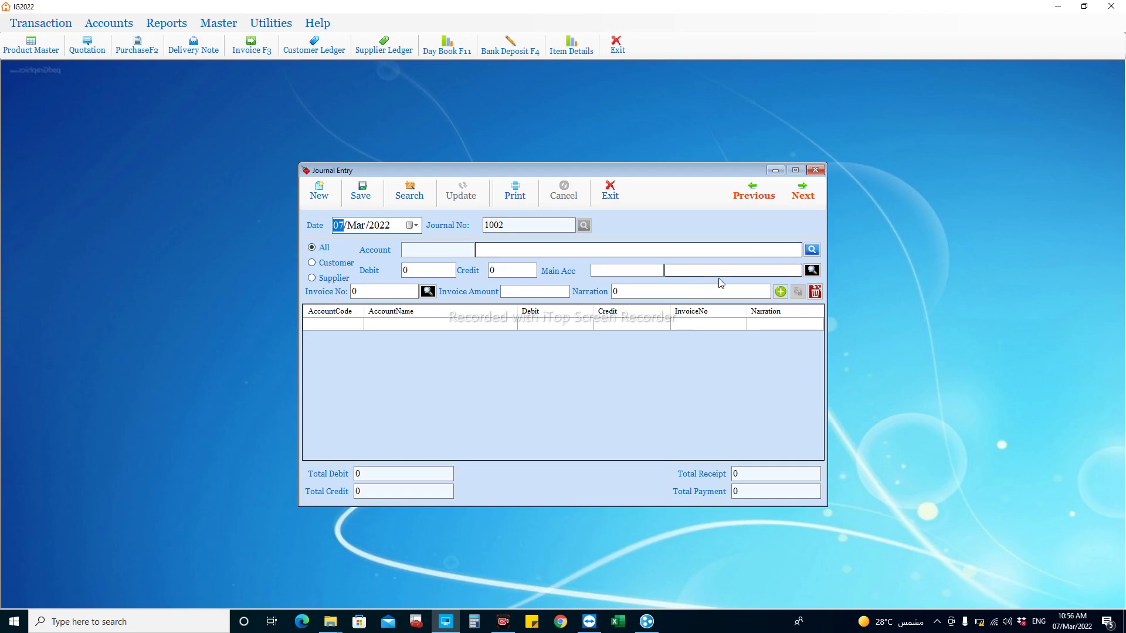
{"action": "left_click", "coordinate": [812, 251]}
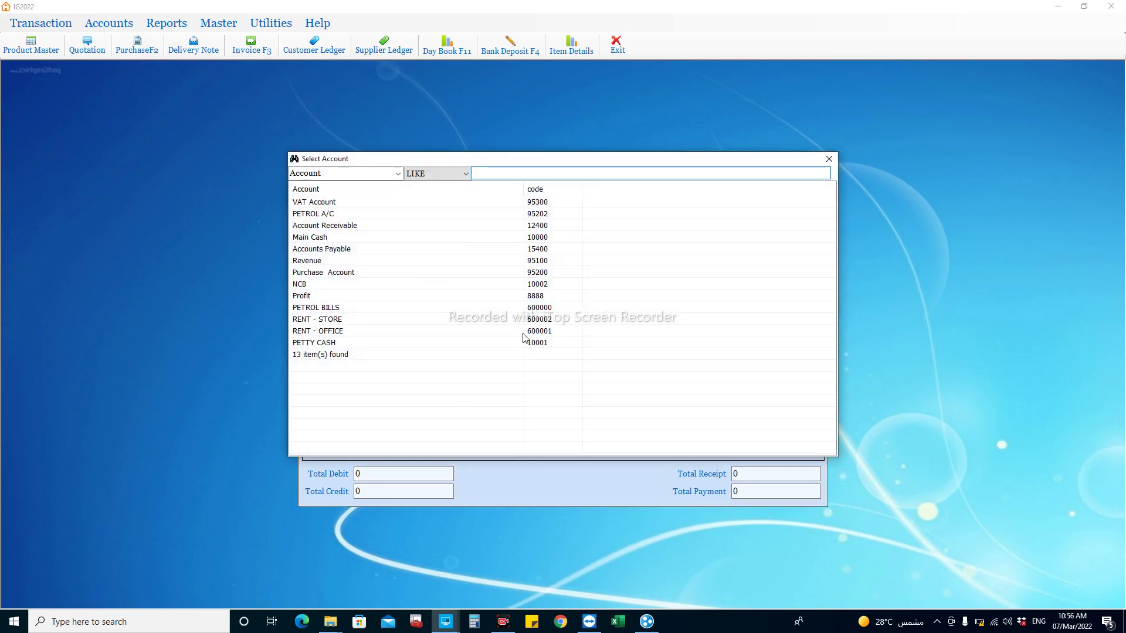
{"action": "left_click", "coordinate": [828, 160]}
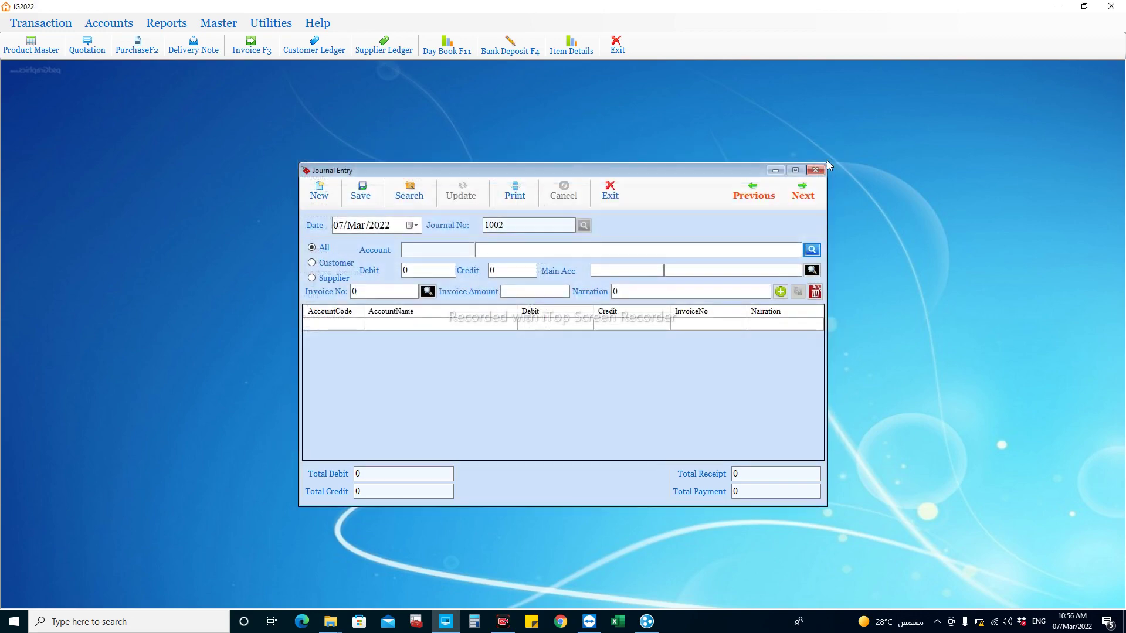
Switch journal 1002 to the Customer type, making Main Acc 12400 Account Receivable, and review customer accounts.
{"action": "left_click", "coordinate": [321, 265]}
{"action": "left_click", "coordinate": [812, 250]}
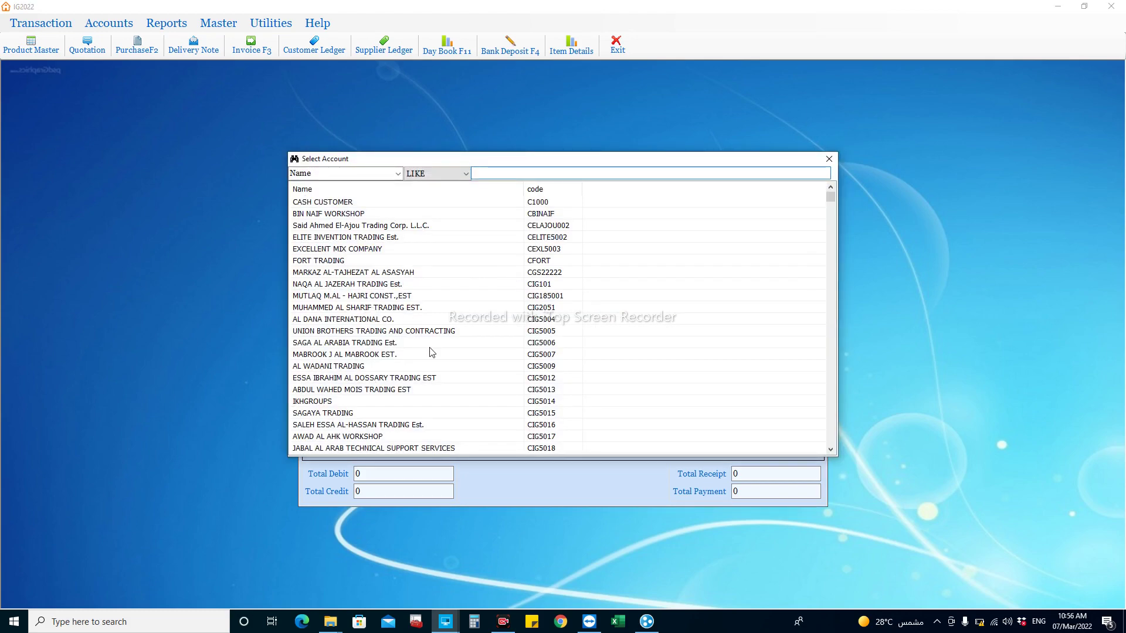
{"action": "left_click", "coordinate": [829, 159]}
{"action": "left_click", "coordinate": [210, 23]}
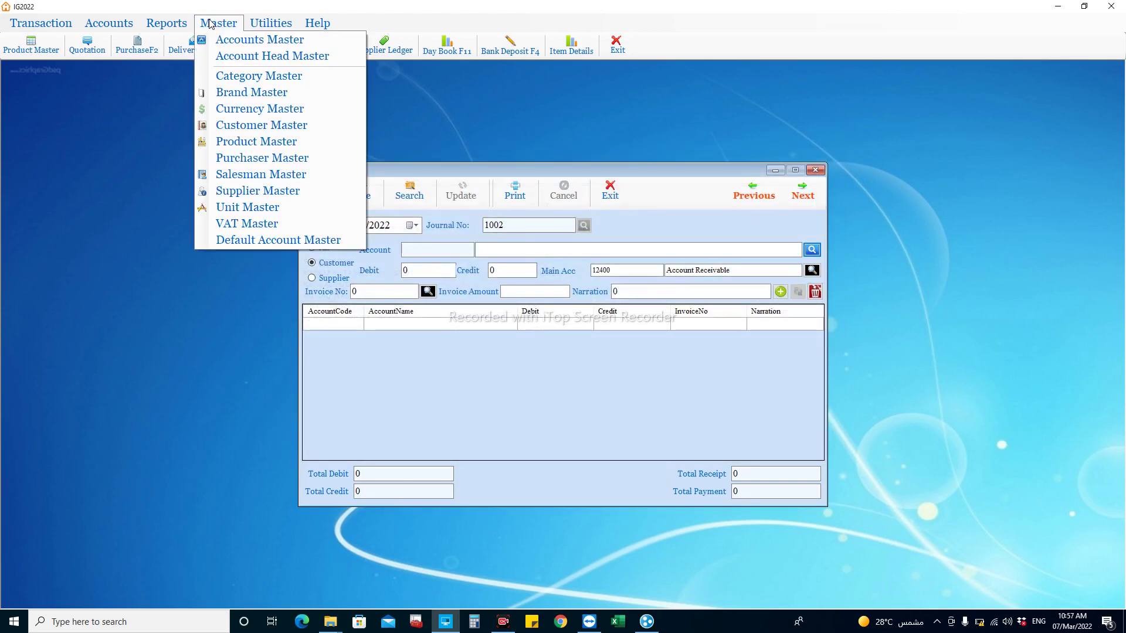
{"action": "left_click", "coordinate": [328, 264]}
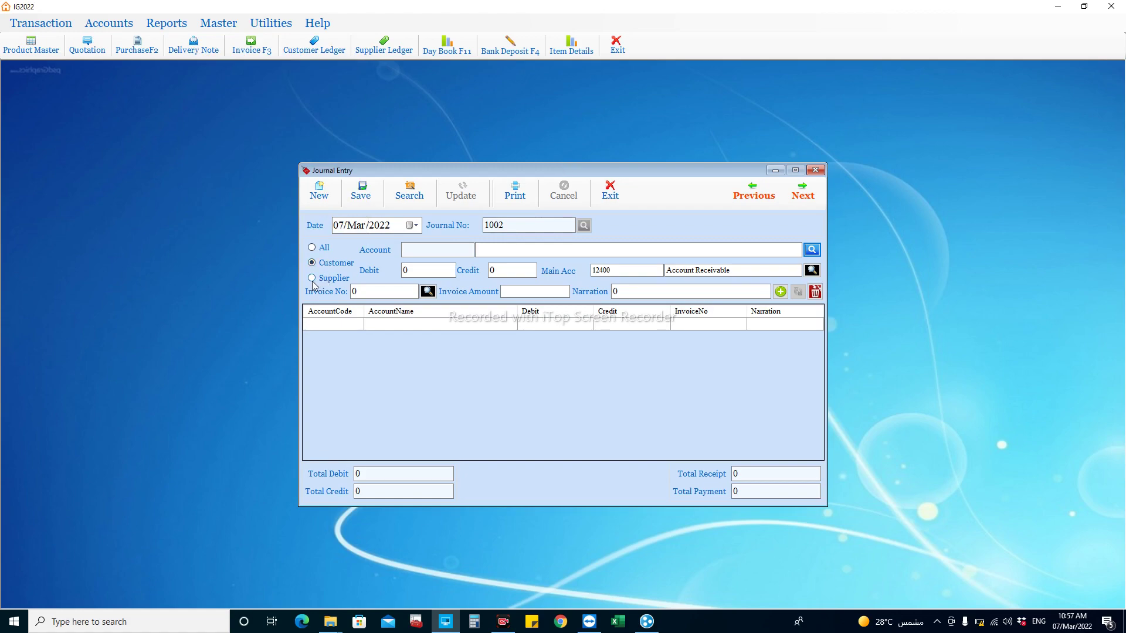
Switch journal 1002 to Supplier, making Main Acc 15400 Account Payable, and widen the code column to review supplier accounts.
{"action": "left_click", "coordinate": [312, 280]}
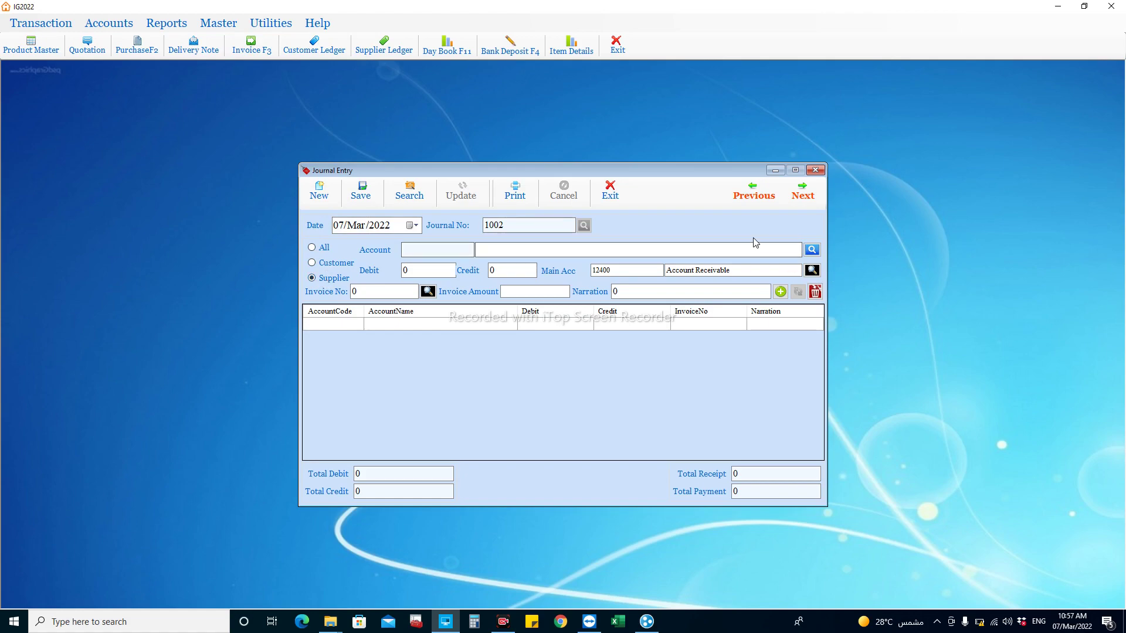
{"action": "left_click", "coordinate": [812, 251]}
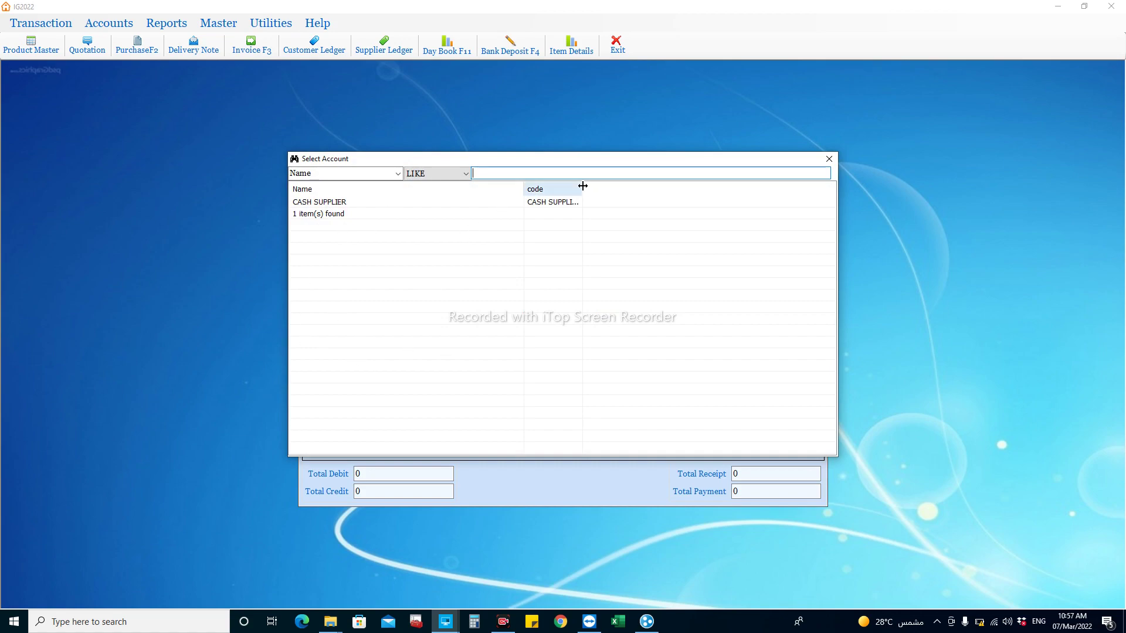
{"action": "left_click_drag", "start_coordinate": [581, 186], "coordinate": [691, 187]}
{"action": "left_click", "coordinate": [829, 159]}
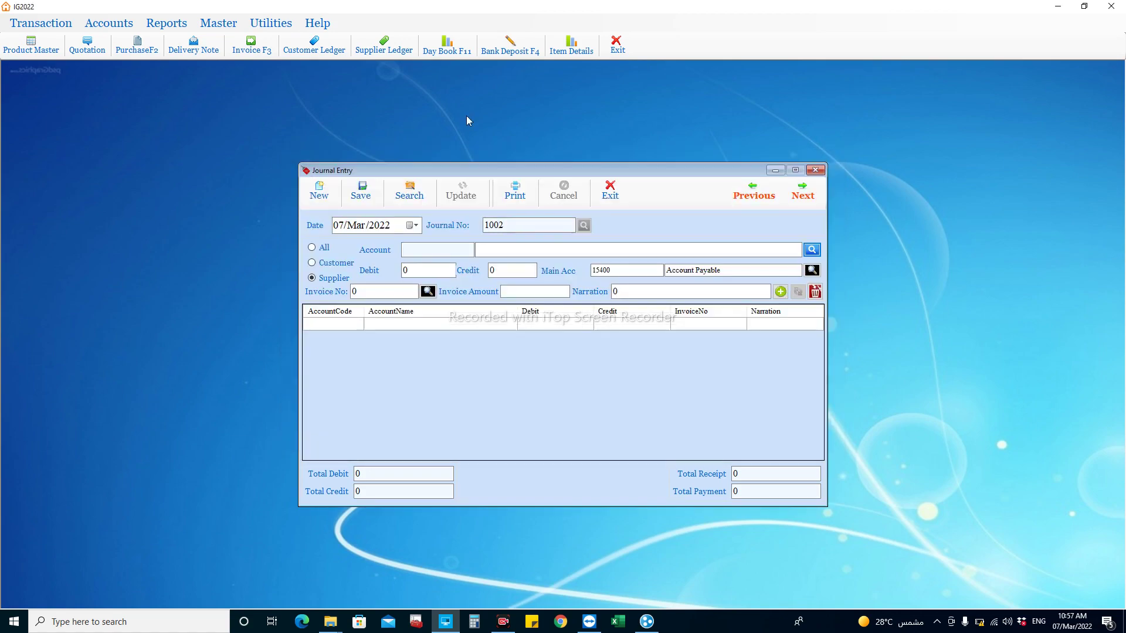
{"action": "left_click", "coordinate": [228, 25]}
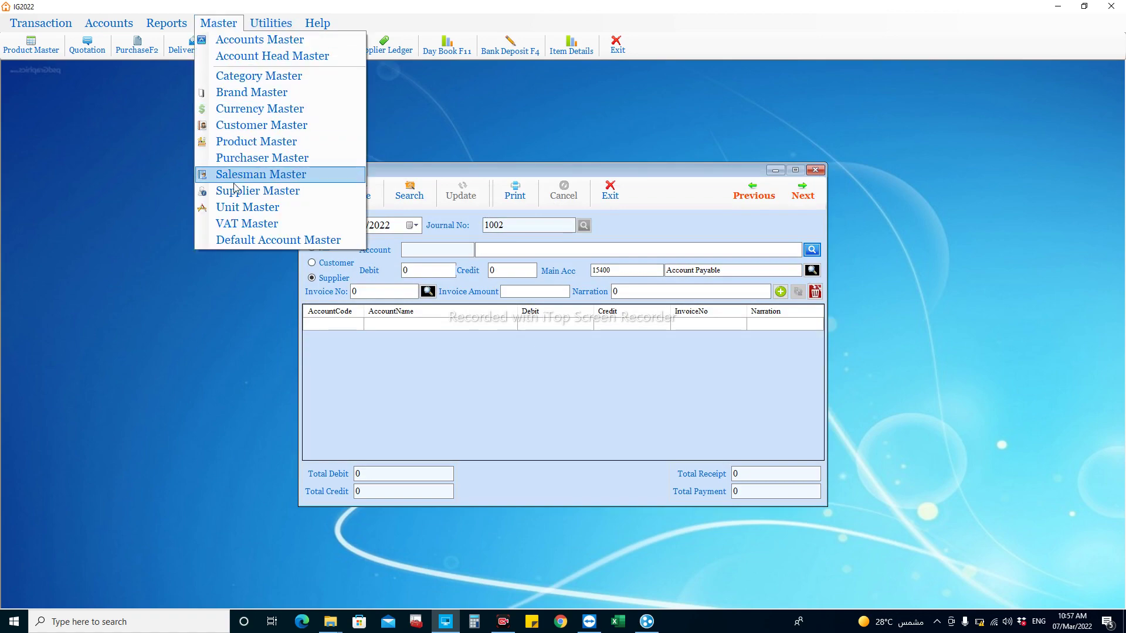